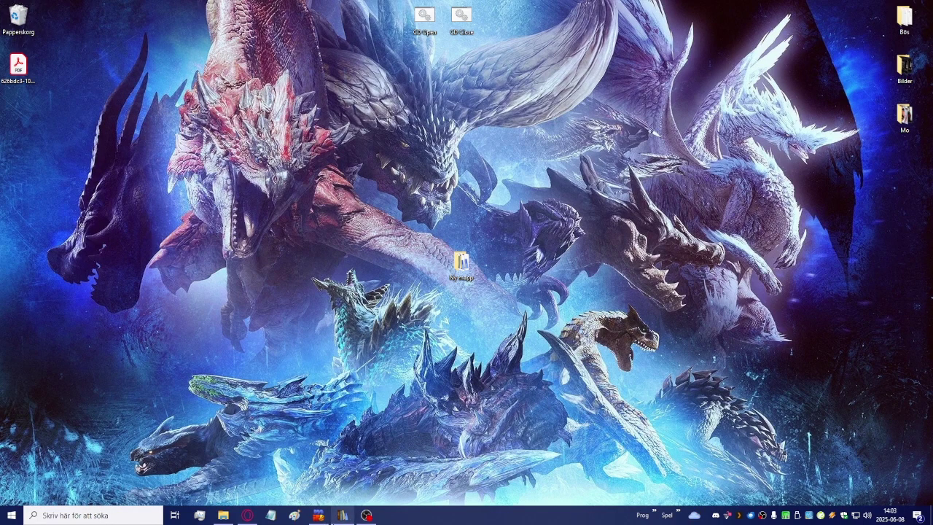
# Step: Switch to calibre, list only the user-installed plugins in the preferences, and examine the KFX Output plugin under Conversion output
pyautogui.click(341, 515)
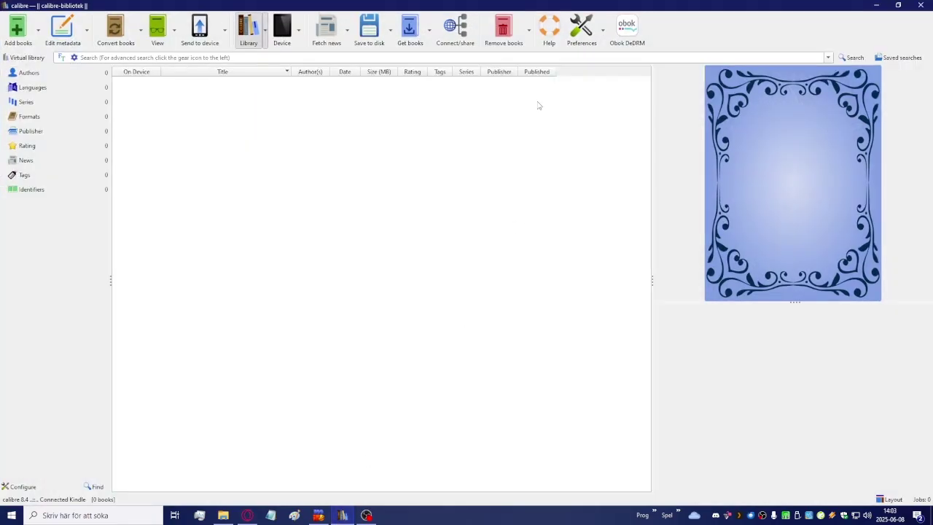
pyautogui.click(587, 42)
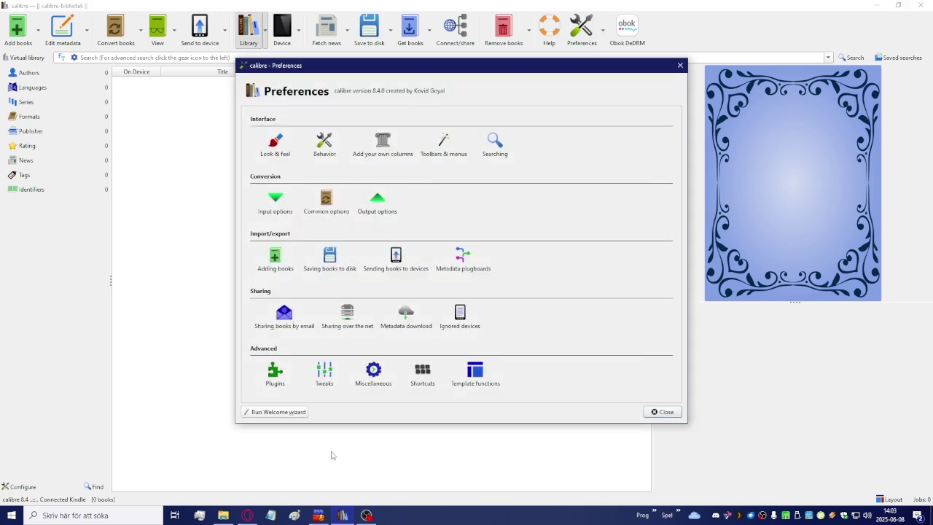
pyautogui.click(277, 377)
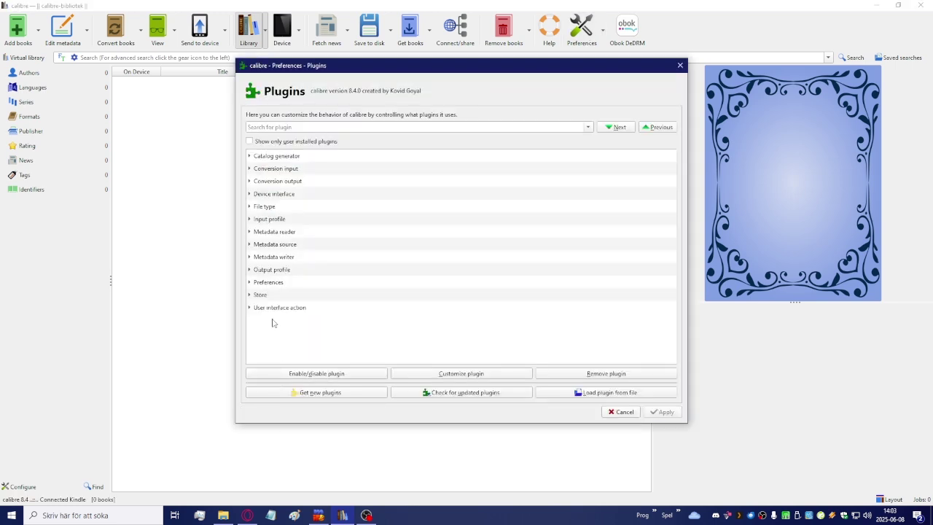
pyautogui.click(255, 143)
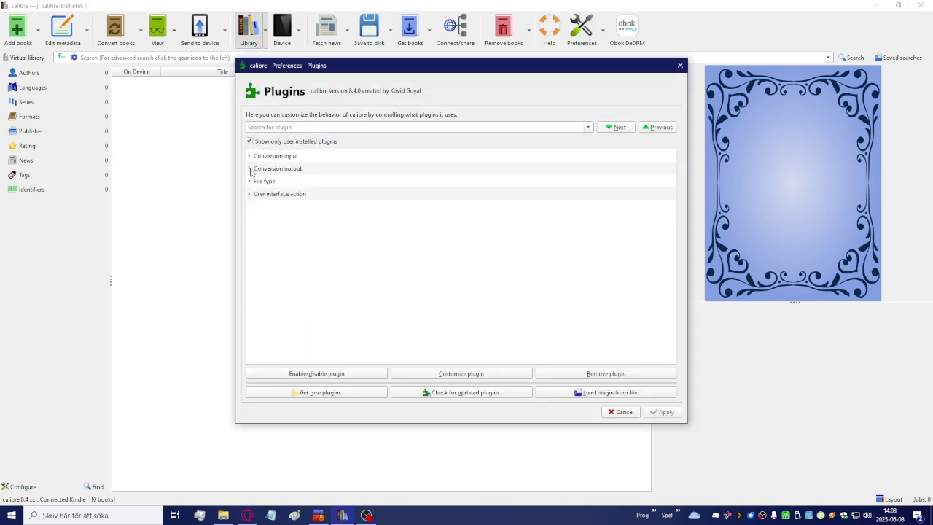
pyautogui.click(251, 171)
pyautogui.click(307, 191)
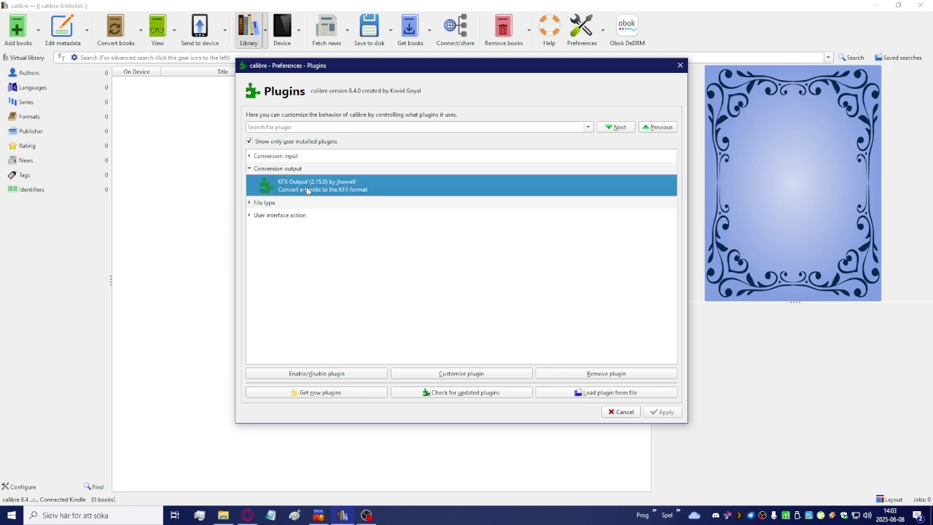
# Step: Examine the DeACSM and DeDRM plugins under File type, and close the preferences
pyautogui.click(249, 168)
pyautogui.click(250, 181)
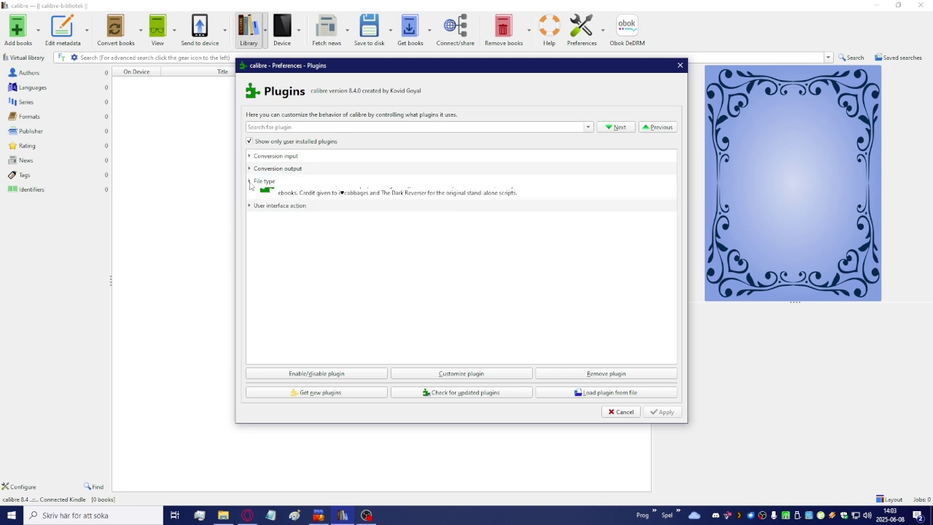
pyautogui.click(348, 231)
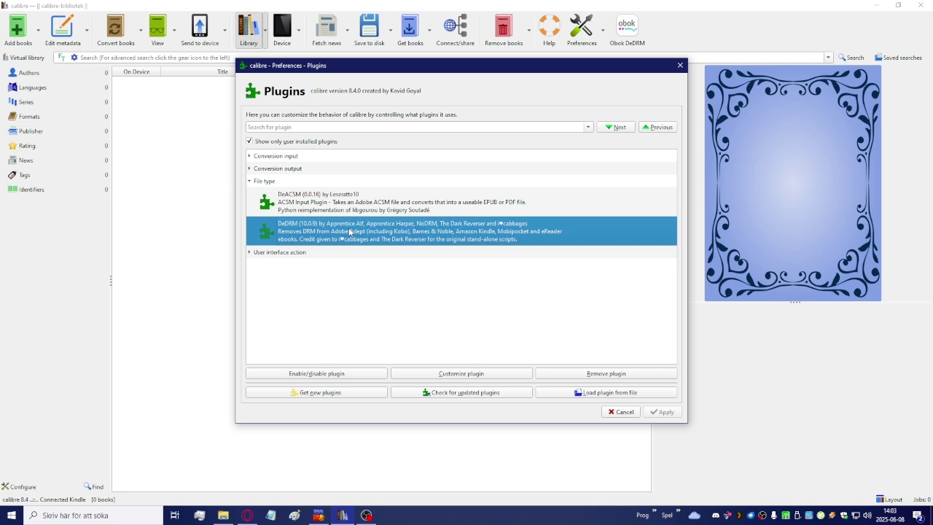
pyautogui.click(350, 205)
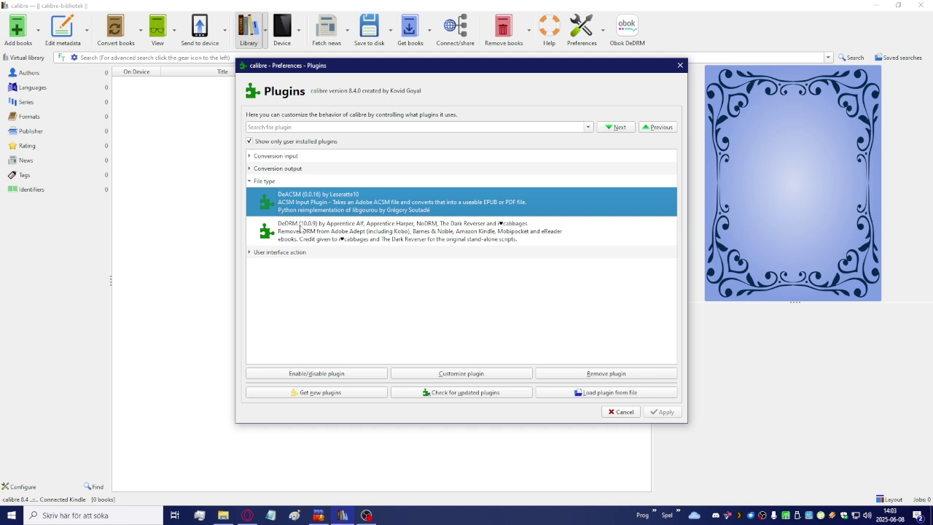
pyautogui.click(349, 231)
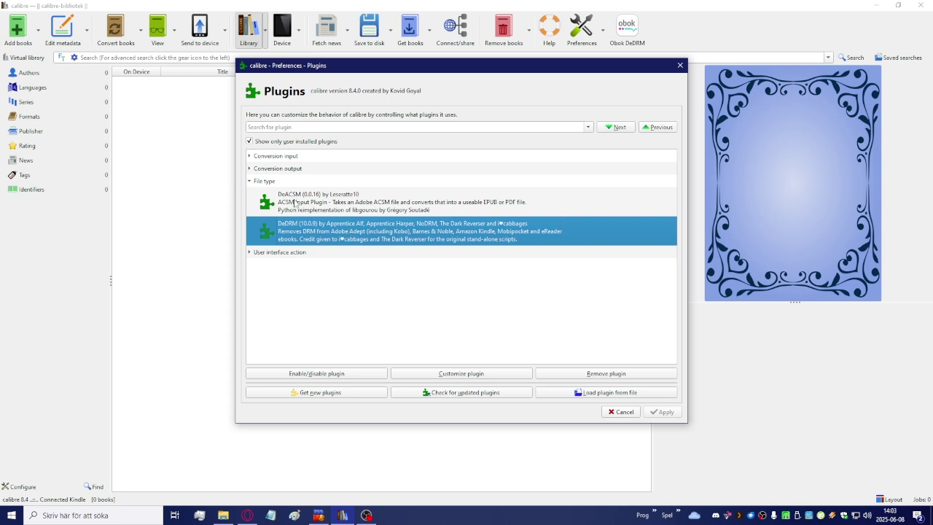
pyautogui.click(251, 180)
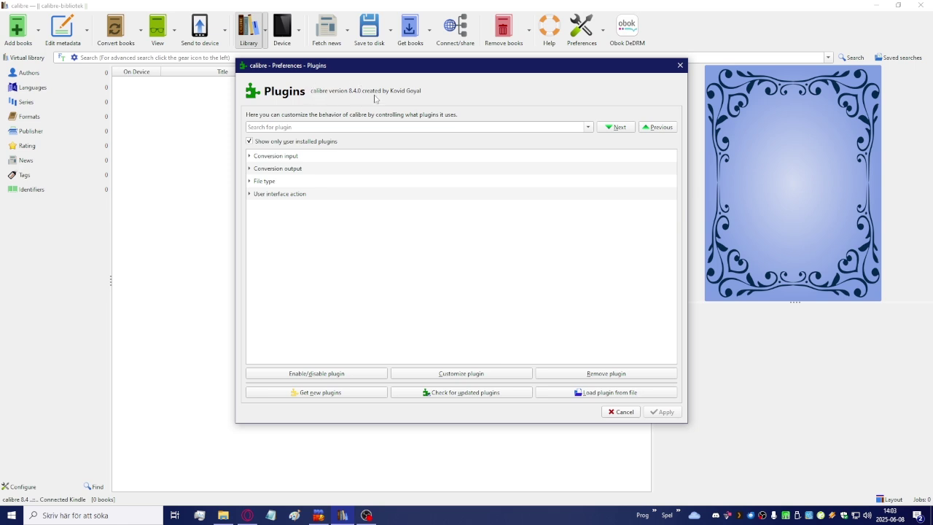
pyautogui.click(680, 65)
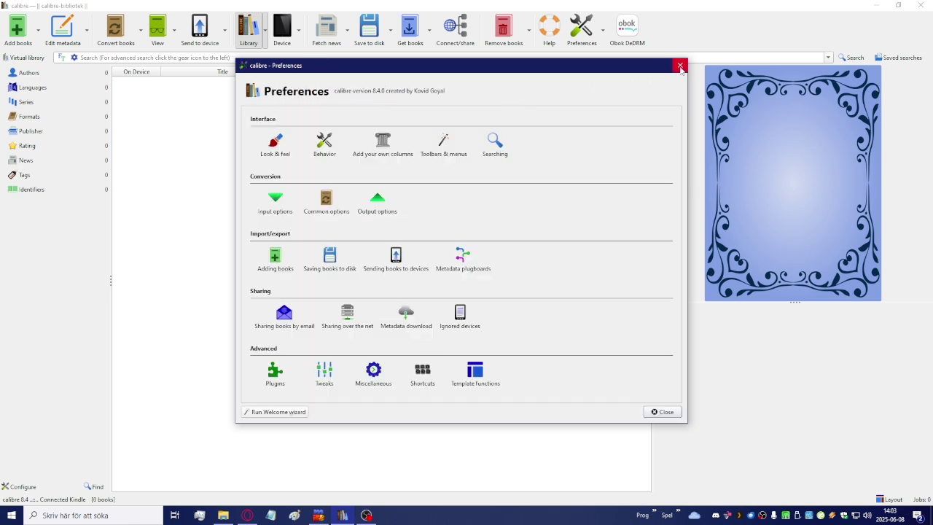
pyautogui.click(680, 65)
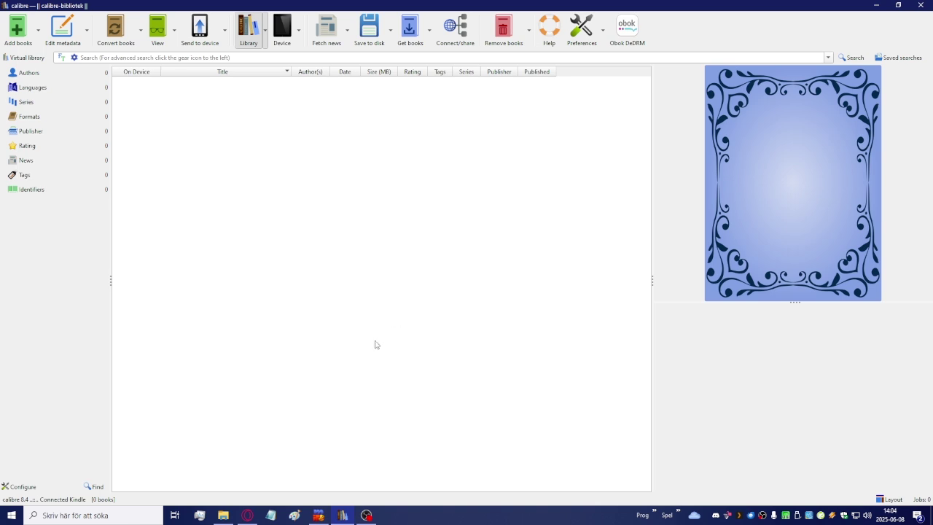
# Step: Switch to File Explorer and look through the book folders in the Kindle's Internal Storage under documents, Downloads, Items01
pyautogui.click(223, 516)
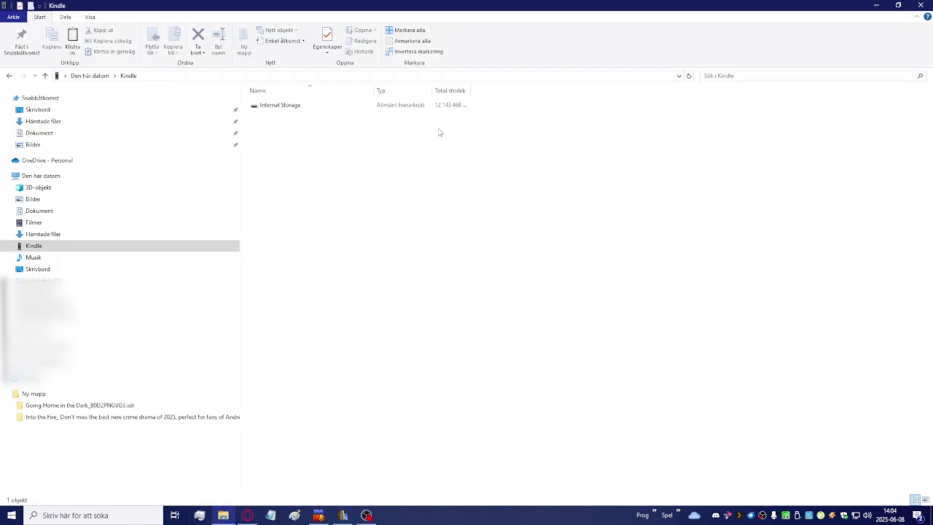
pyautogui.click(33, 246)
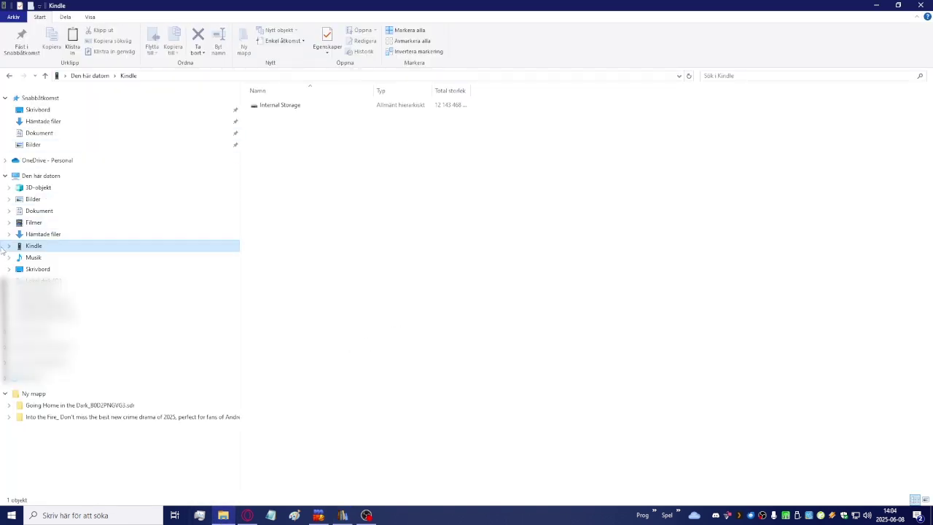
pyautogui.doubleClick(298, 106)
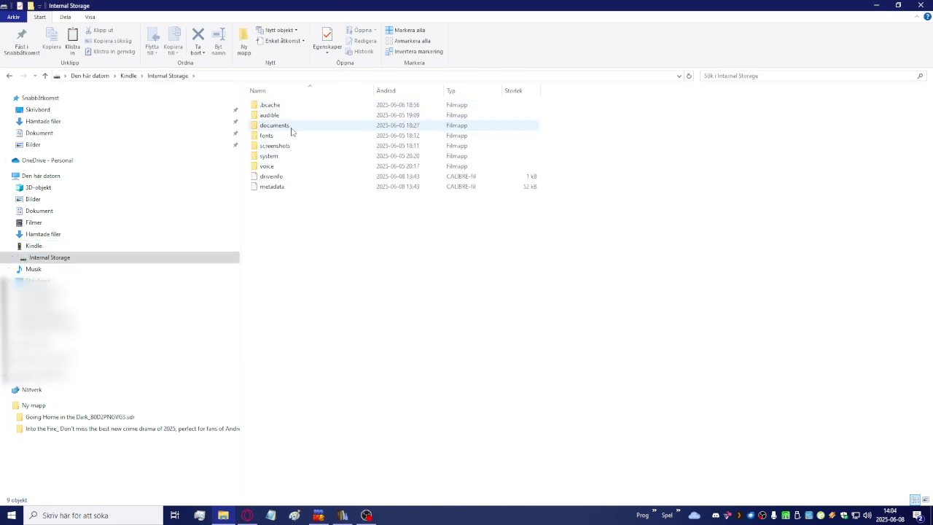
pyautogui.doubleClick(292, 131)
pyautogui.doubleClick(289, 130)
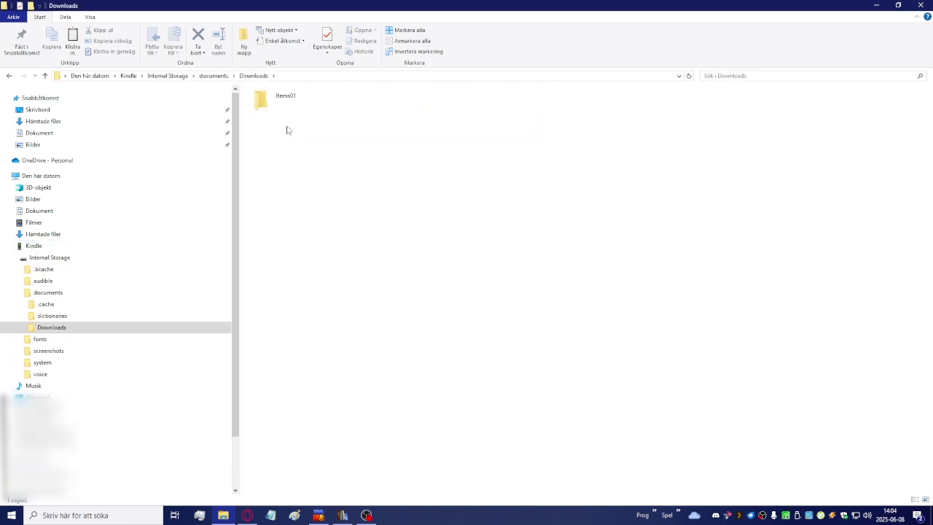
pyautogui.doubleClick(284, 105)
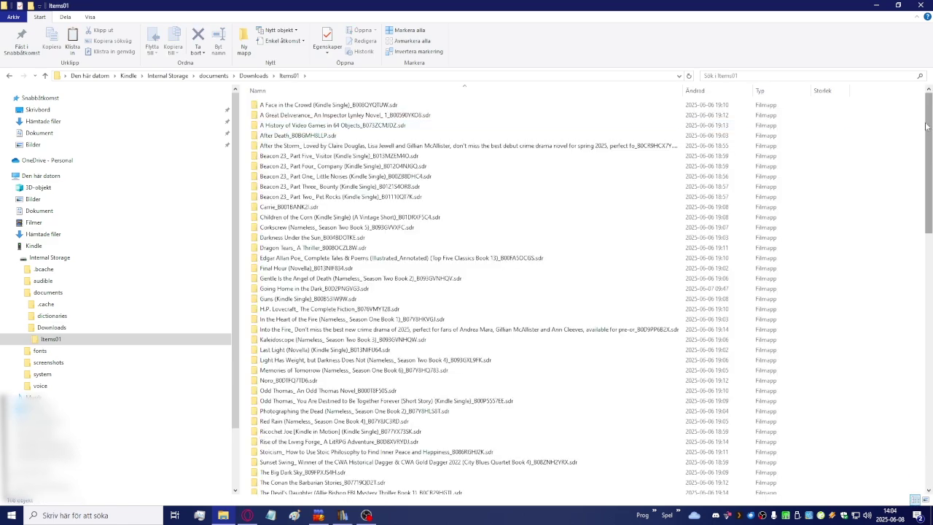
pyautogui.scroll(-15, 926, 126)
pyautogui.scroll(15, 926, 126)
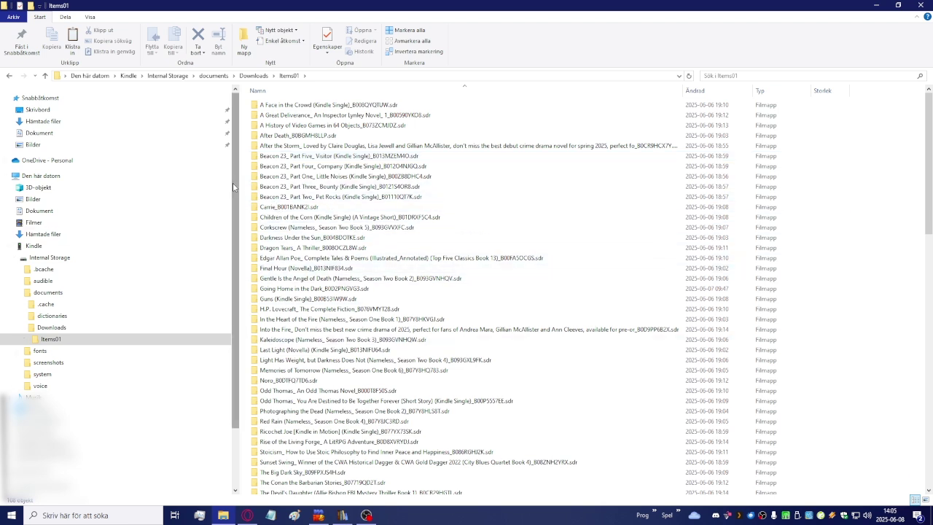
# Step: Open the Ny mapp folder and examine the KFX files and matching .sdr folders of Going Home in the Dark and Into the Fire
pyautogui.scroll(-3, 237, 282)
pyautogui.click(33, 454)
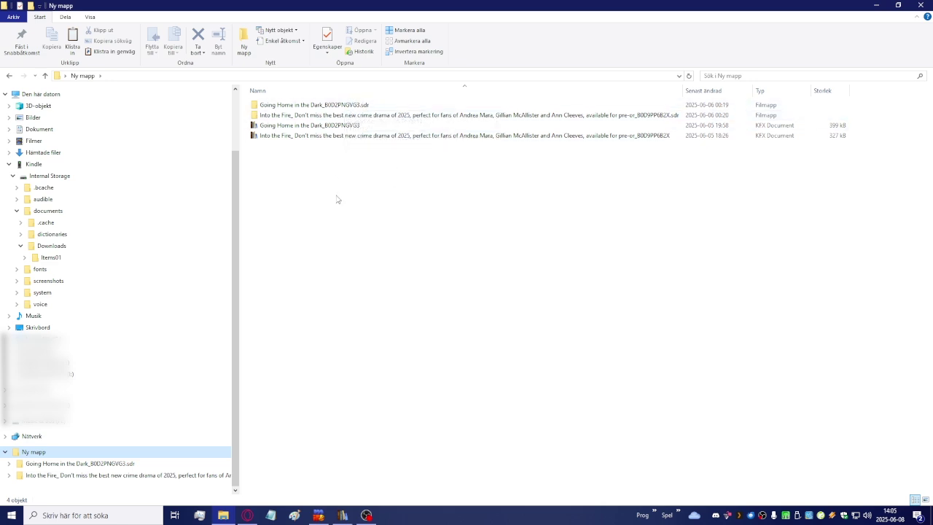
pyautogui.press('Tab')
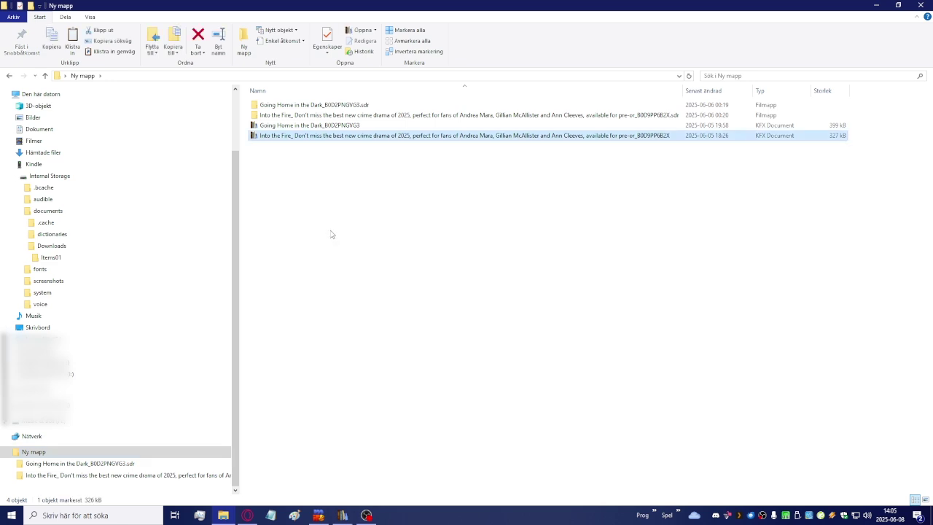
pyautogui.click(471, 291)
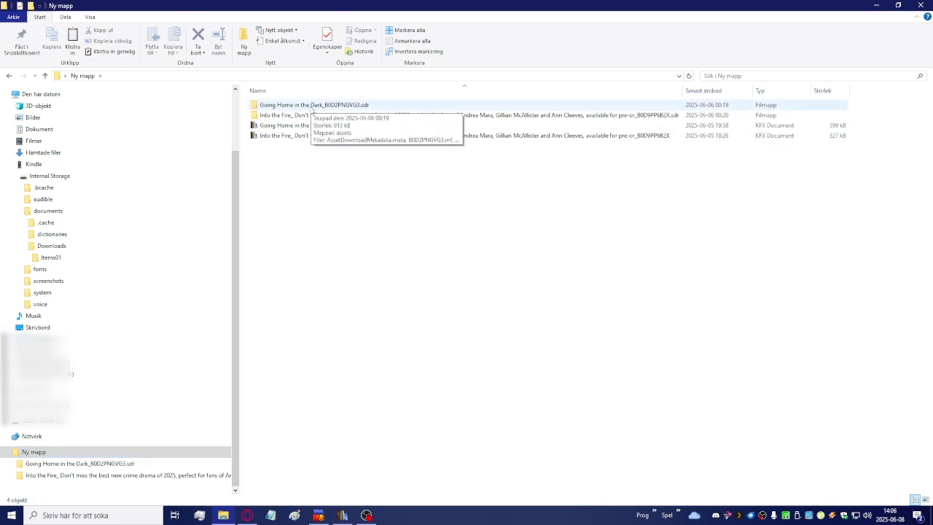
pyautogui.click(312, 107)
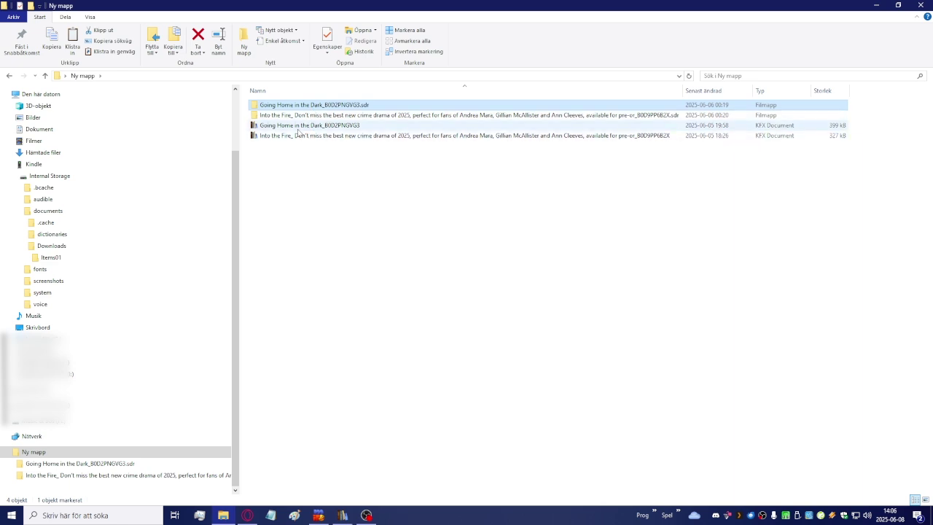
pyautogui.click(298, 129)
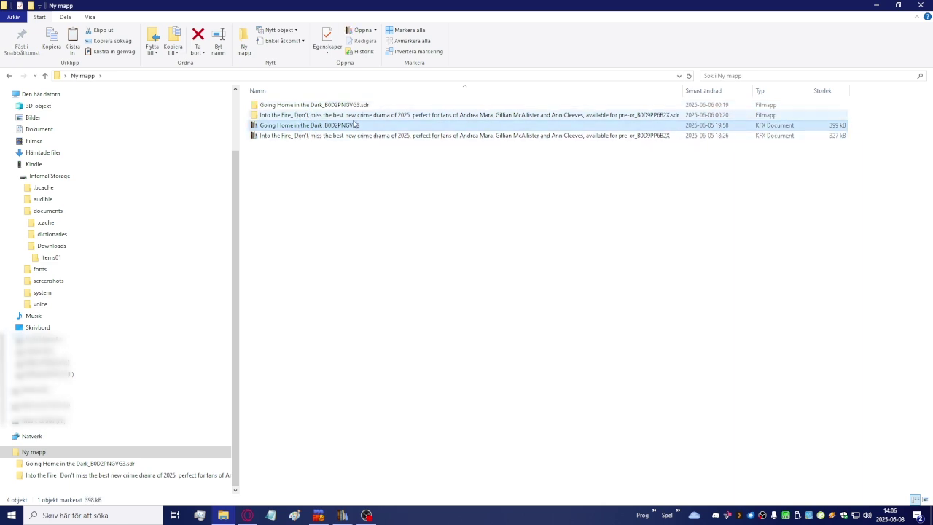
pyautogui.click(284, 136)
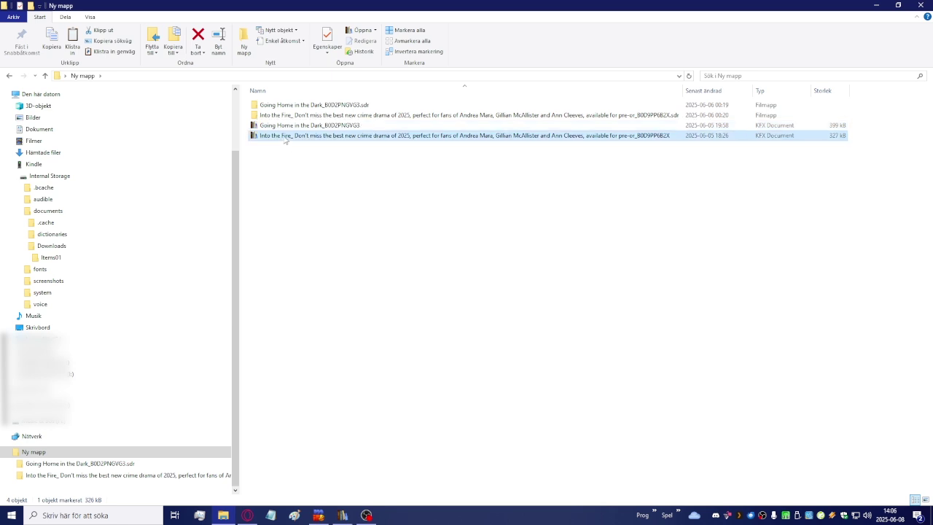
pyautogui.click(283, 125)
pyautogui.click(285, 135)
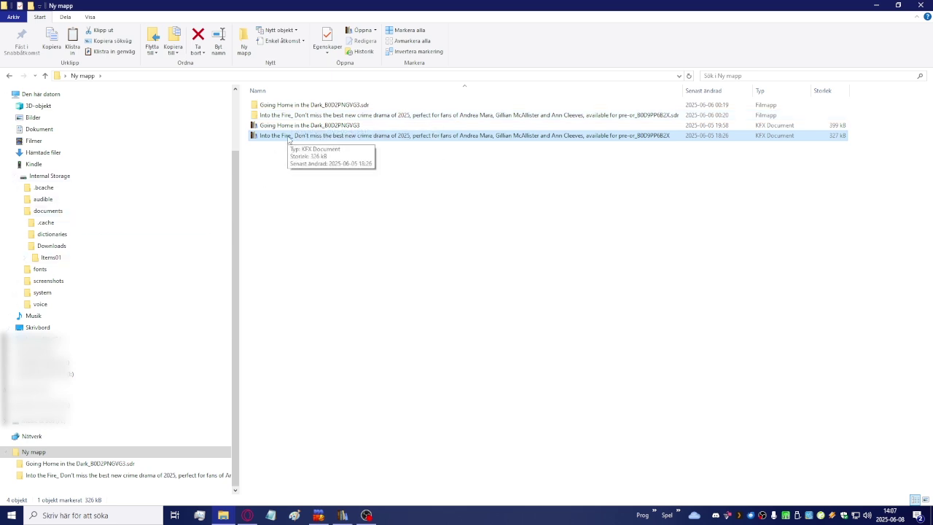
pyautogui.click(287, 117)
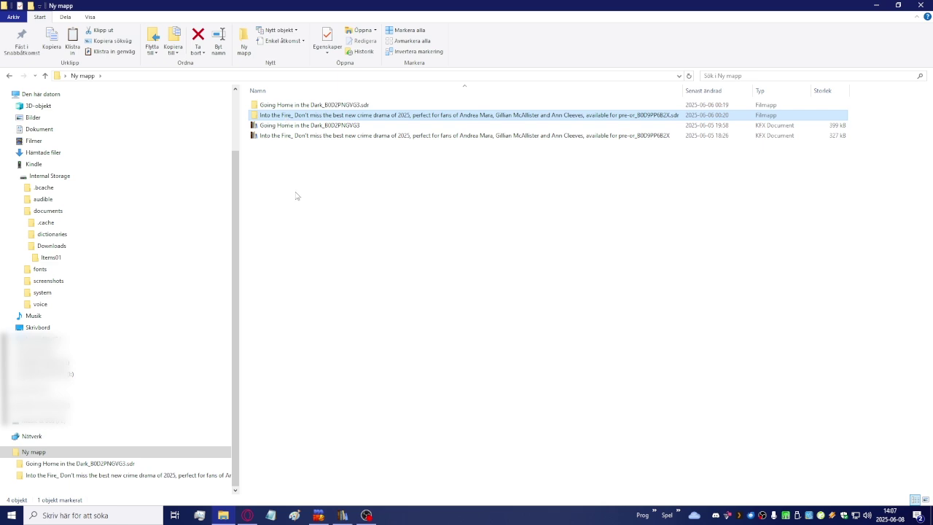
pyautogui.click(309, 105)
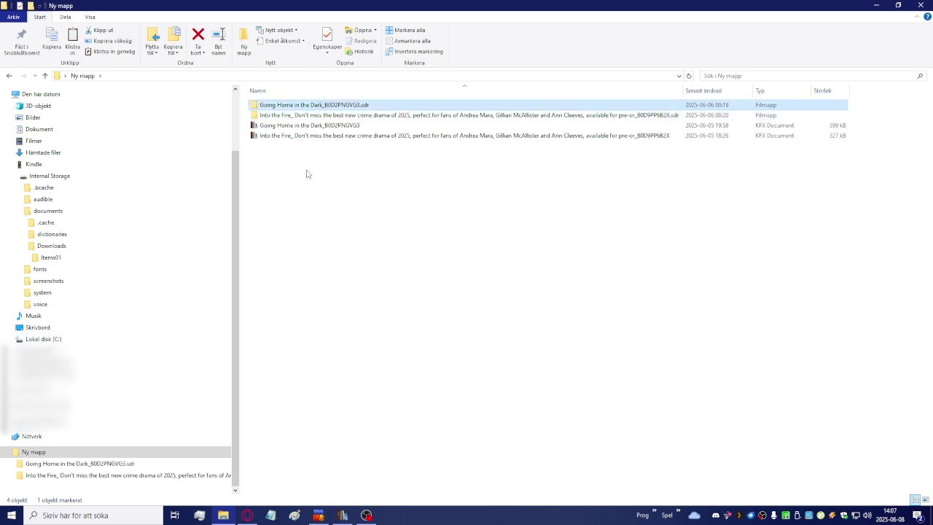
pyautogui.click(328, 117)
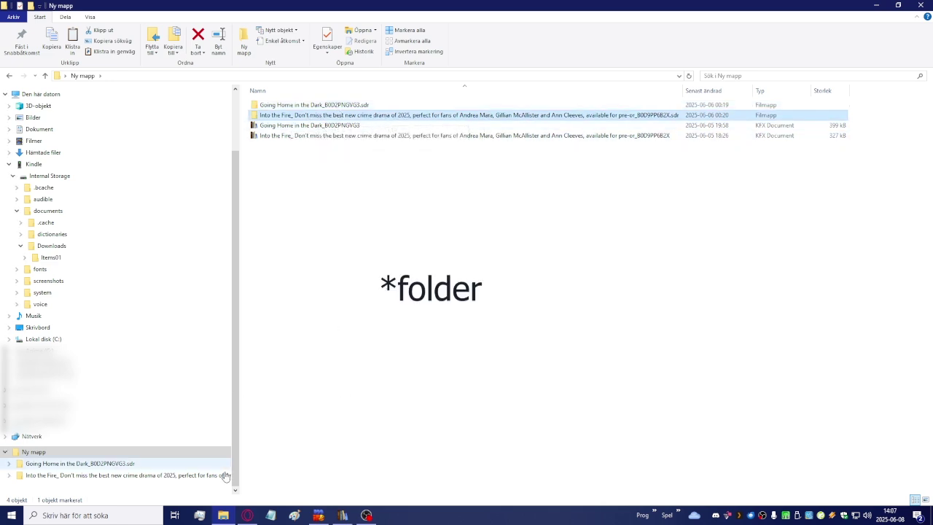
# Step: Compare the contents of Ny mapp's Into the Fire .sdr folder with the one in the Kindle's Items01 folder, and return to Ny mapp
pyautogui.click(124, 476)
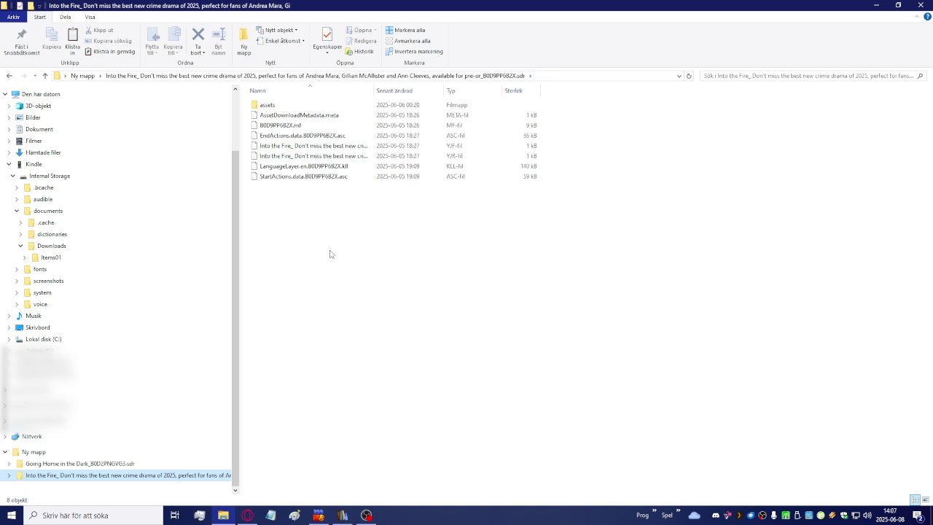
pyautogui.click(51, 257)
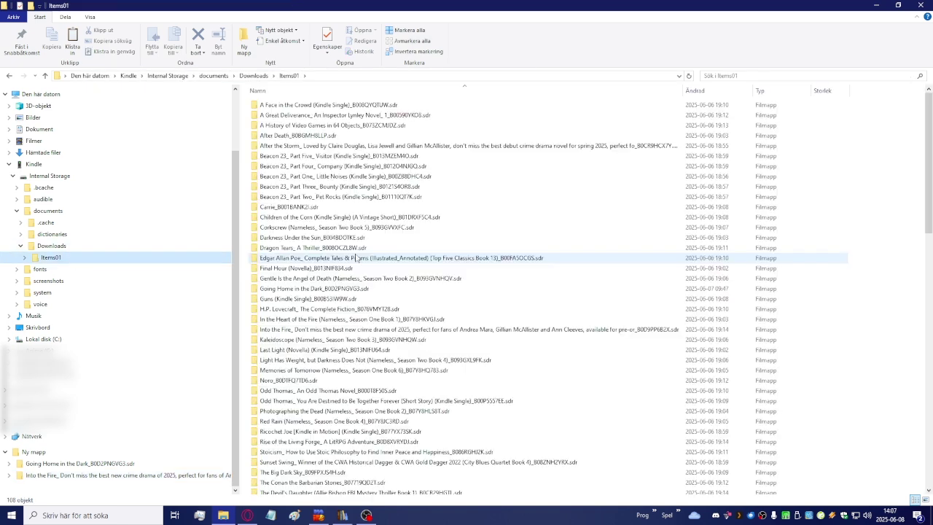
pyautogui.click(356, 258)
pyautogui.click(343, 319)
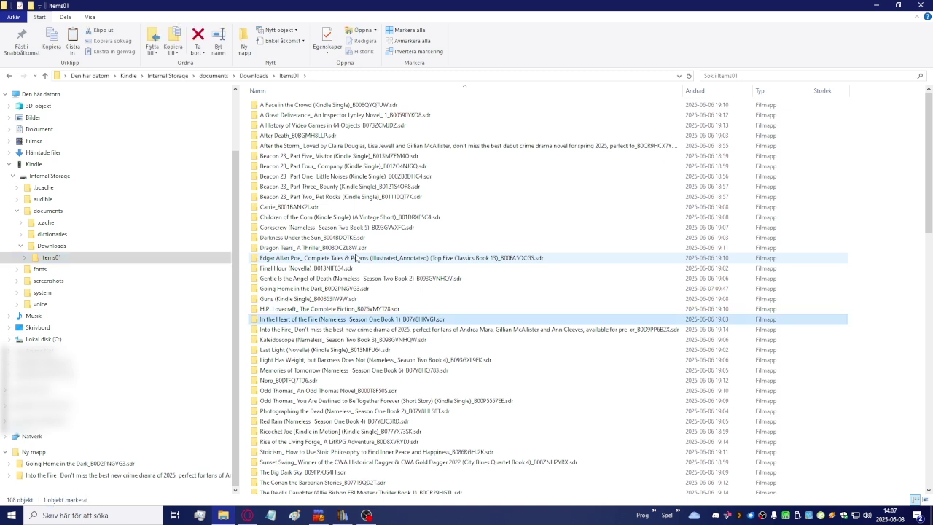
pyautogui.doubleClick(316, 330)
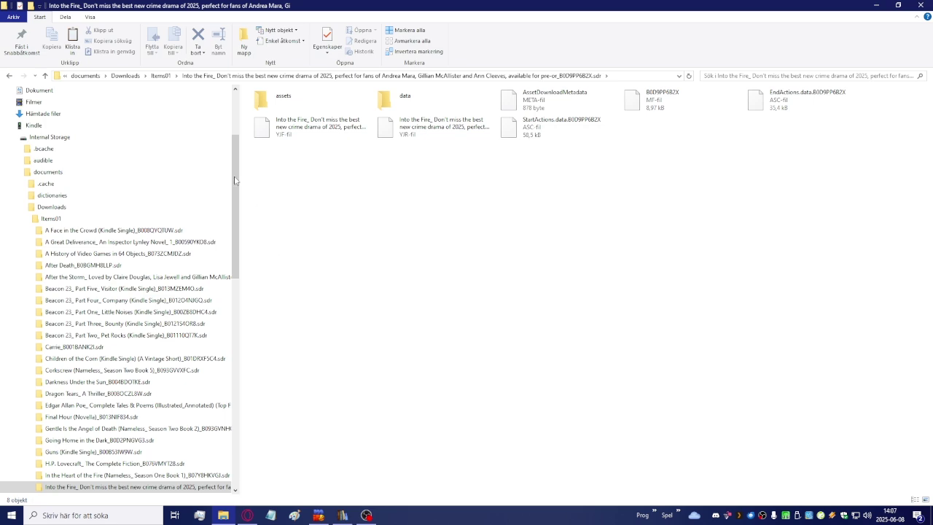
pyautogui.click(8, 76)
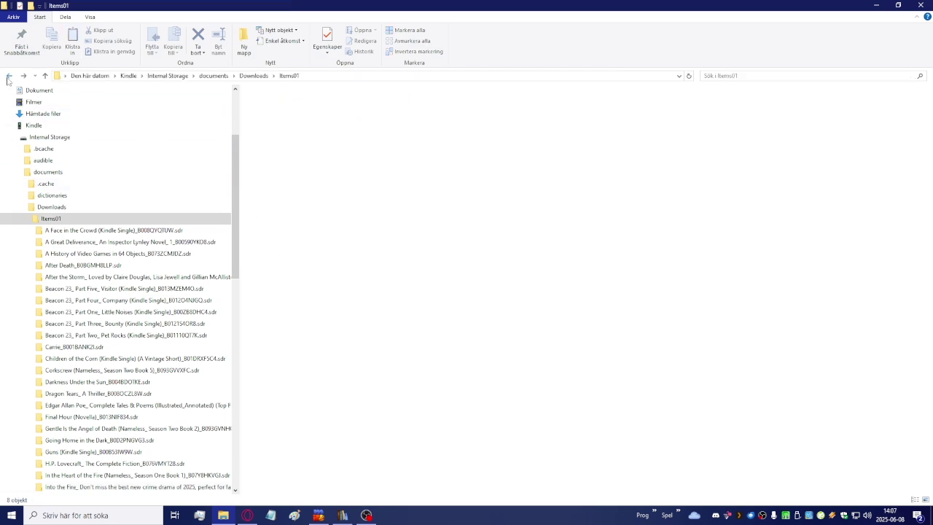
pyautogui.click(23, 76)
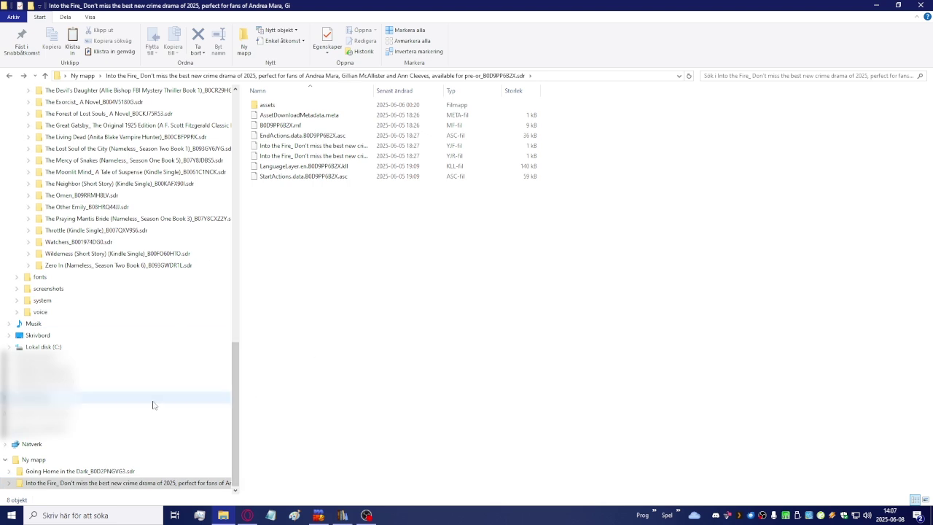
pyautogui.click(31, 461)
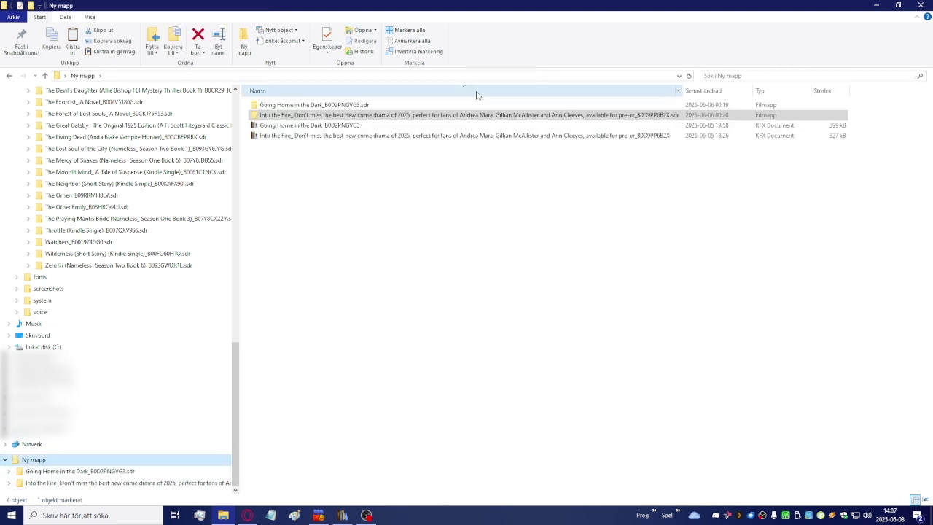
# Step: Add the Into the Fire KFX file from the Ny mapp folder to the calibre library
pyautogui.click(472, 226)
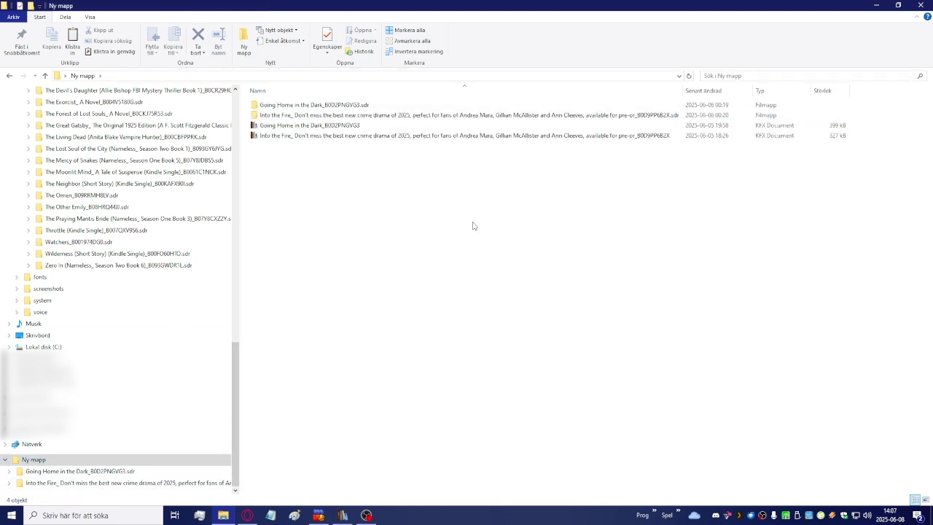
pyautogui.click(877, 6)
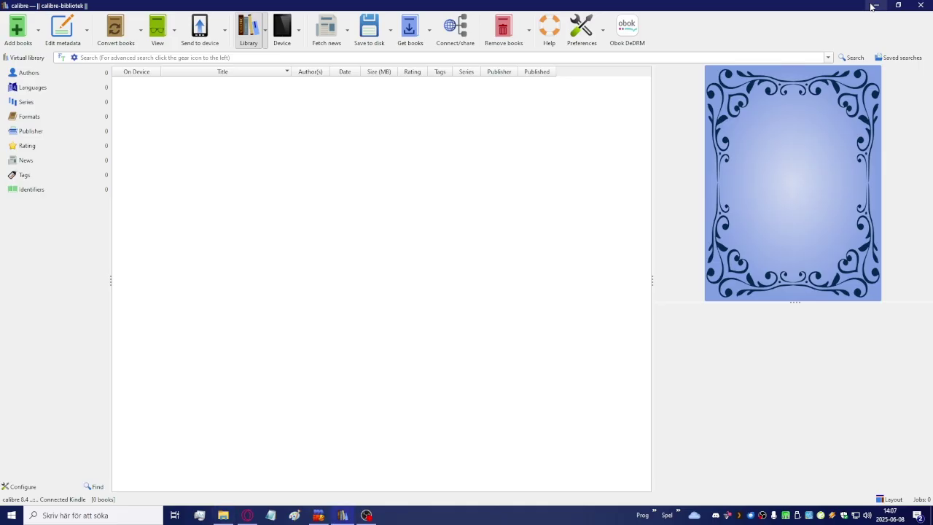
pyautogui.hotkey('alt', 'Tab')
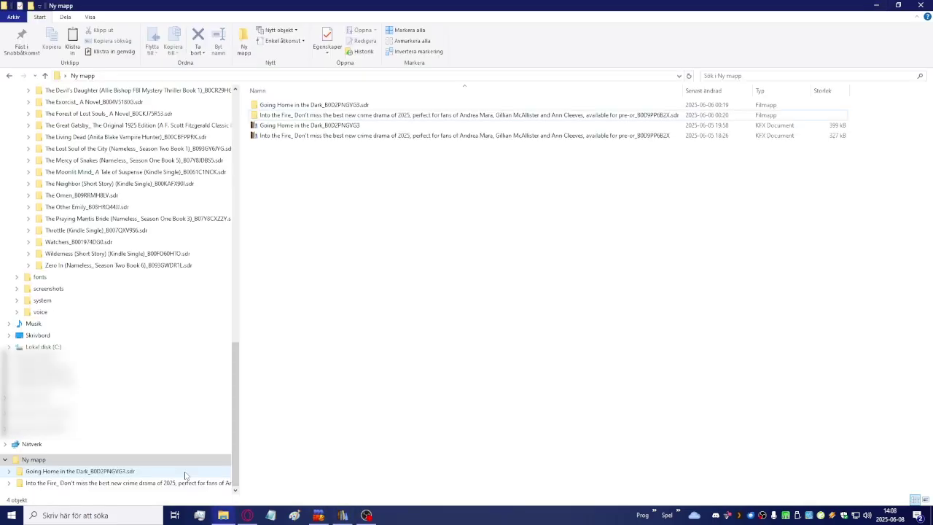
pyautogui.click(317, 135)
pyautogui.click(309, 124)
pyautogui.click(308, 137)
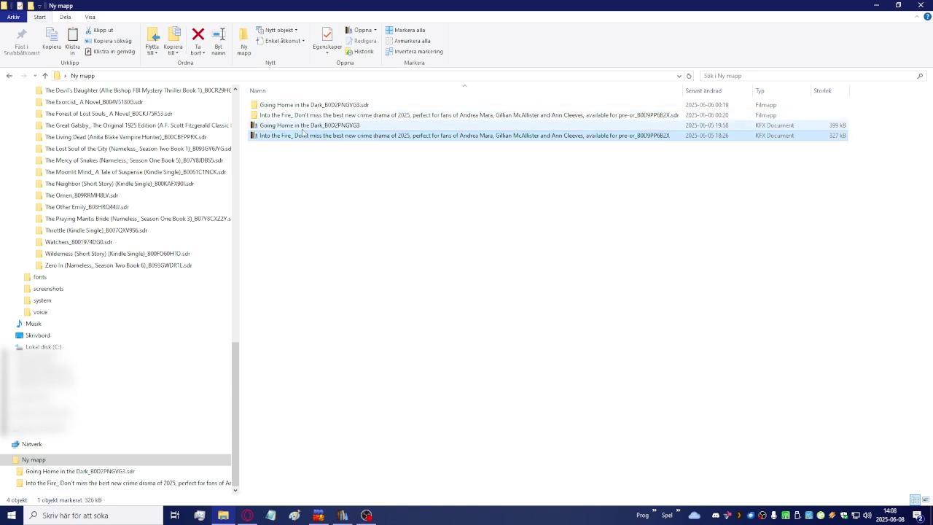
pyautogui.click(305, 127)
pyautogui.click(303, 157)
pyautogui.moveTo(285, 137); pyautogui.dragTo(366, 348)
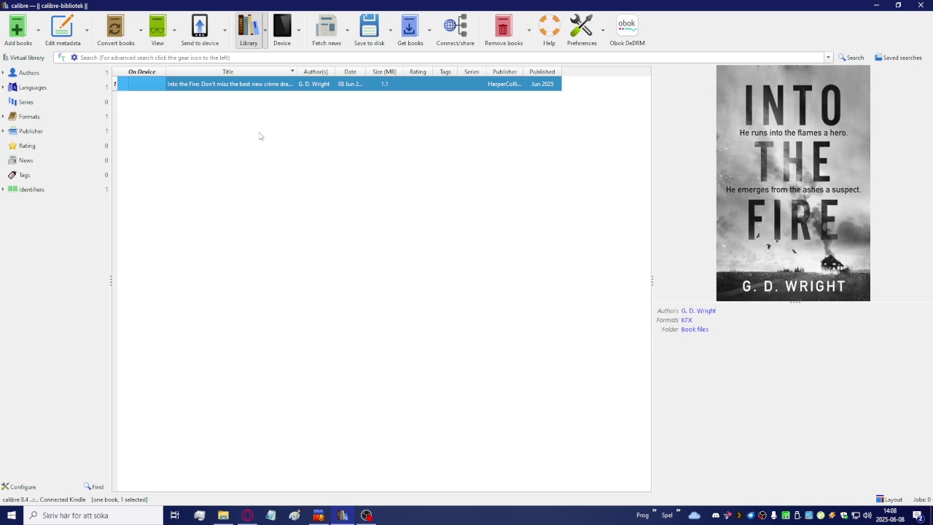
# Step: Convert Into the Fire individually from KFX to EPUB
pyautogui.rightClick(252, 89)
pyautogui.moveTo(320, 156)
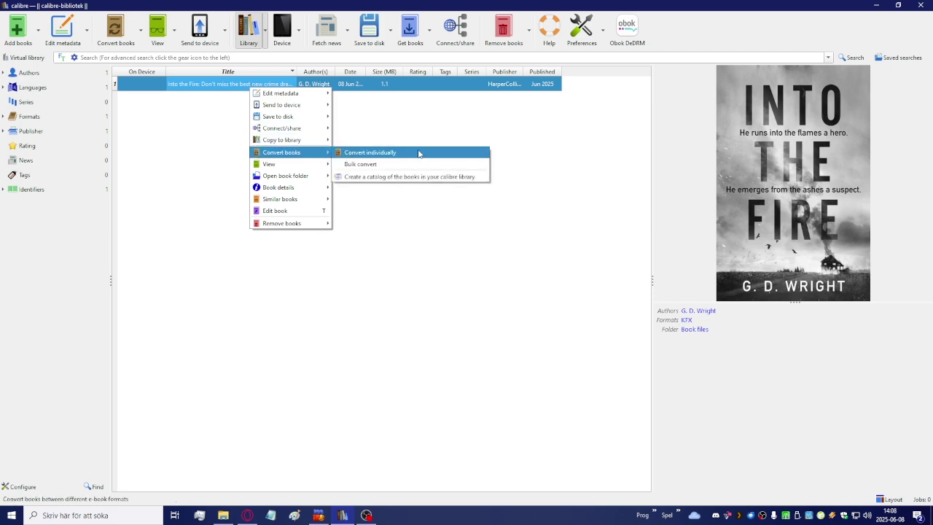
pyautogui.click(392, 154)
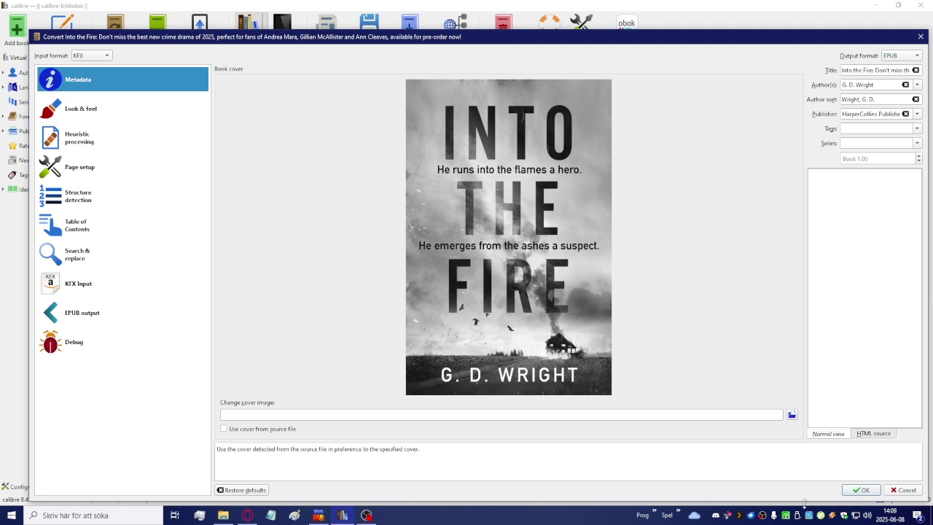
pyautogui.click(902, 57)
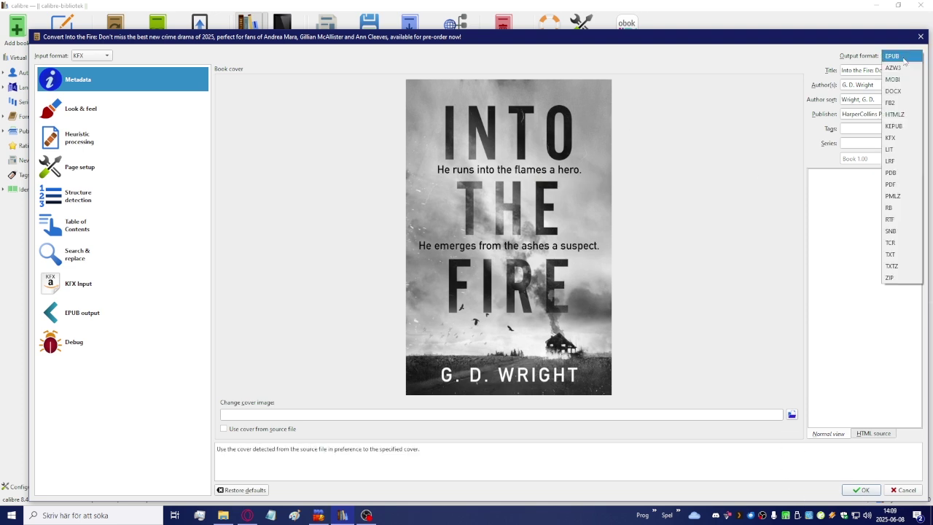
pyautogui.click(892, 56)
pyautogui.click(860, 490)
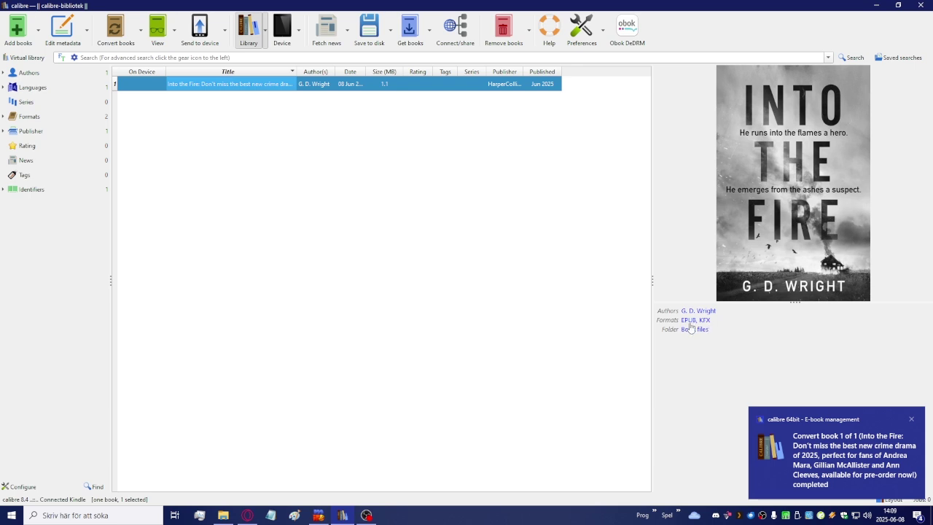
# Step: Save Into the Fire to disk, with the desktop folder Skrivbord as destination
pyautogui.rightClick(237, 86)
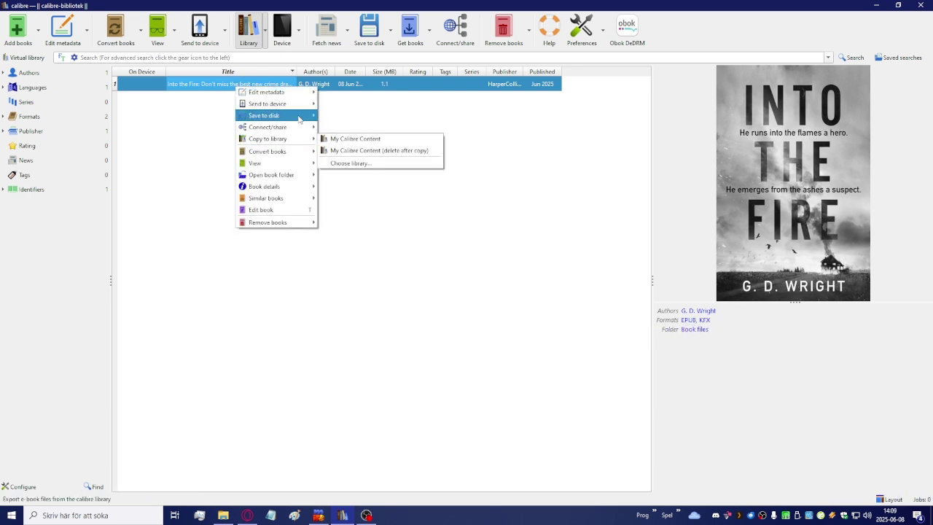
pyautogui.click(352, 118)
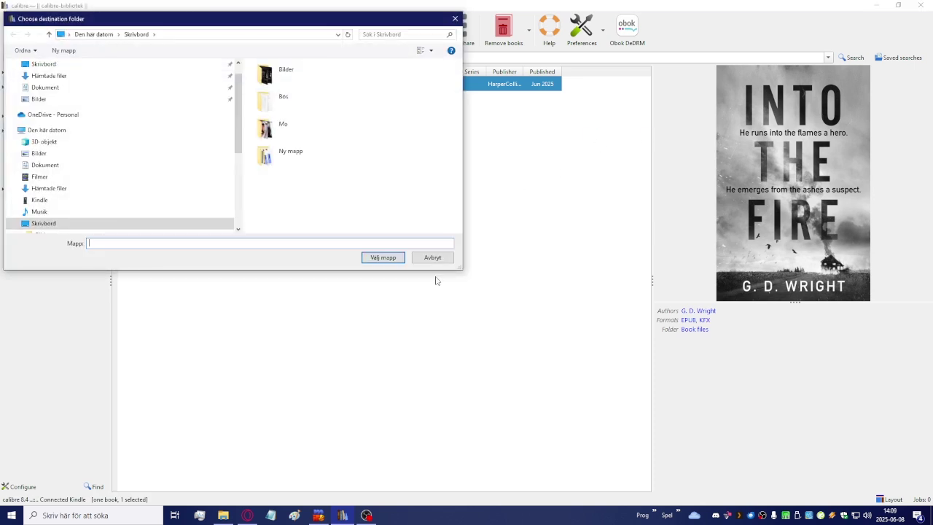
pyautogui.click(384, 259)
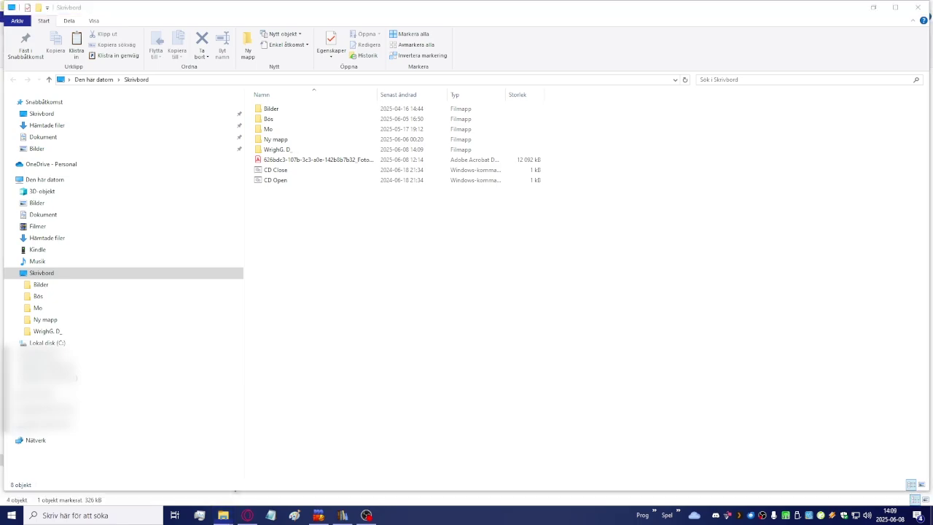
# Step: Go to the desktop, open the Into the Fire folder inside WrighG. D_, and widen the name column to fit the file names
pyautogui.click(931, 516)
pyautogui.click(30, 129)
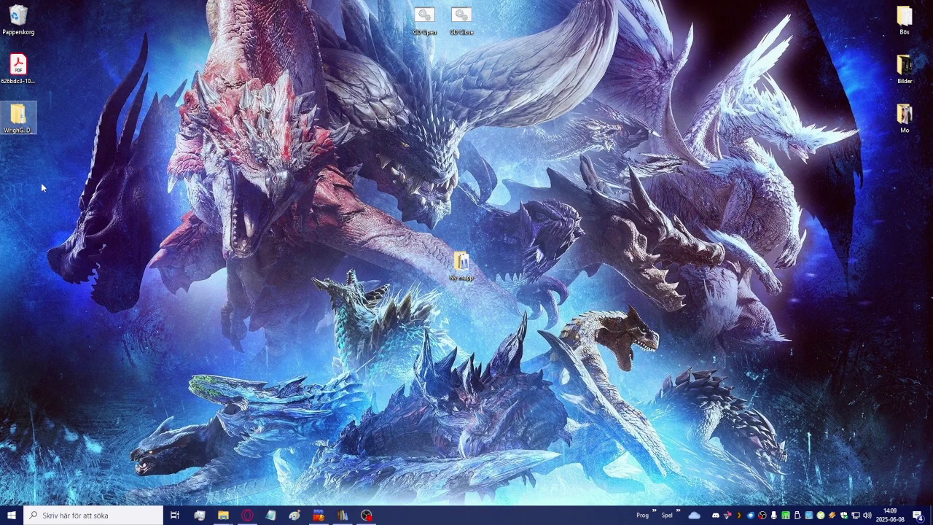
pyautogui.doubleClick(18, 115)
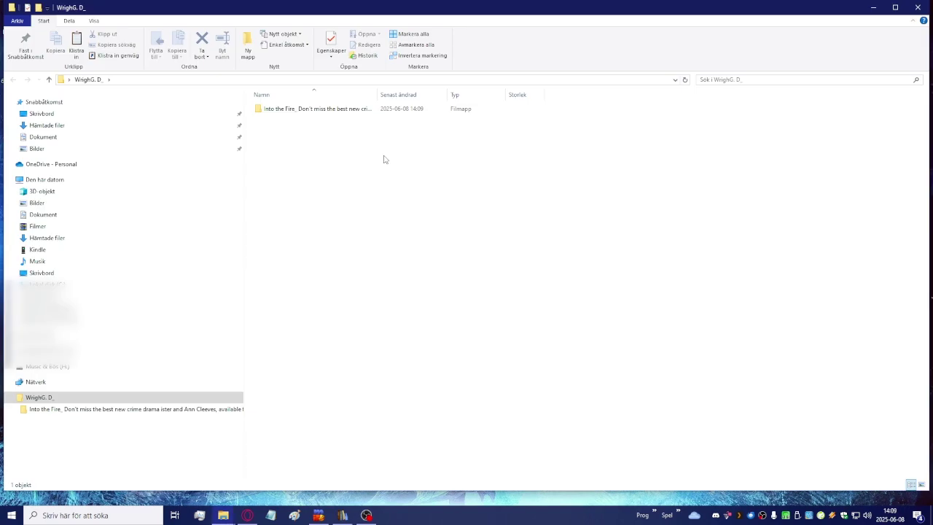
pyautogui.doubleClick(326, 108)
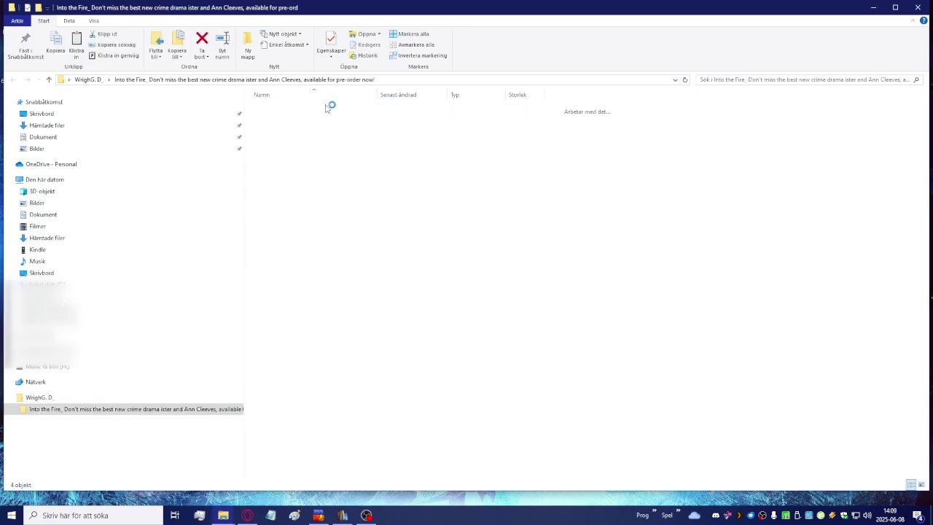
pyautogui.doubleClick(378, 94)
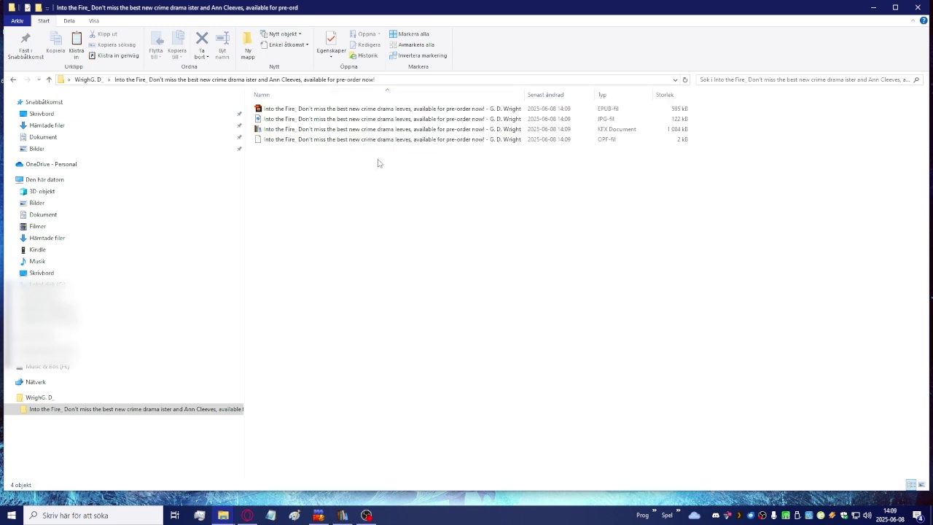
# Step: Open the Into the Fire EPUB in Adobe Digital Editions, skim through its pages, and close the reader
pyautogui.click(330, 113)
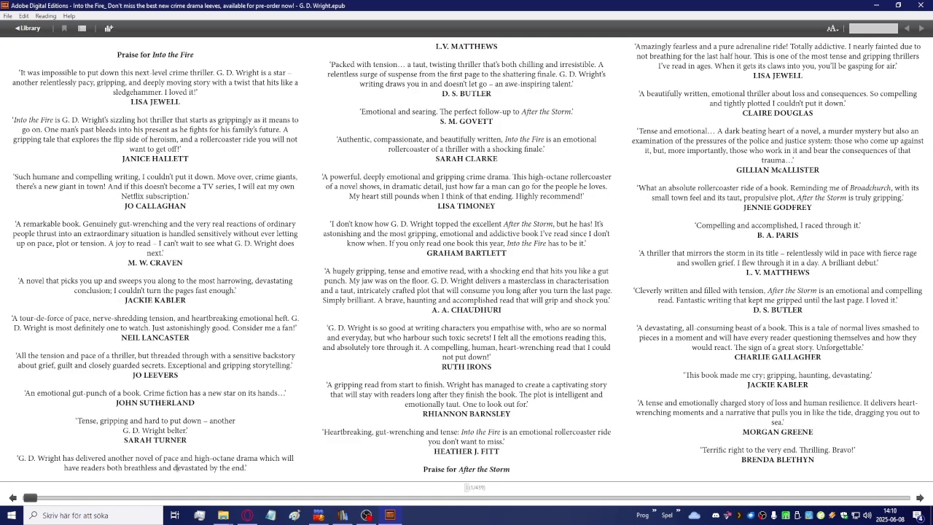
pyautogui.moveTo(32, 500); pyautogui.dragTo(318, 510)
pyautogui.moveTo(359, 508); pyautogui.dragTo(29, 503)
pyautogui.click(923, 5)
pyautogui.click(542, 294)
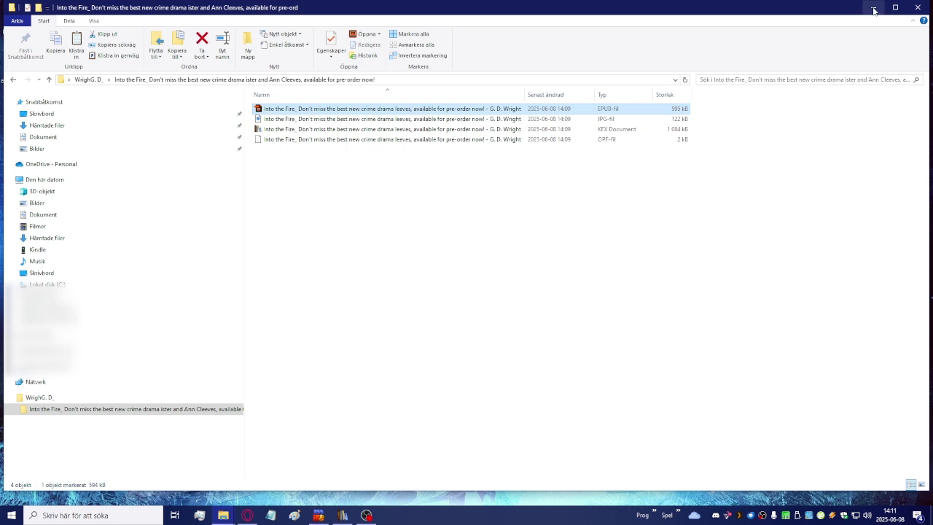
# Step: Add the Going Home in the Dark KFX file from the Ny mapp folder to the calibre library
pyautogui.click(343, 515)
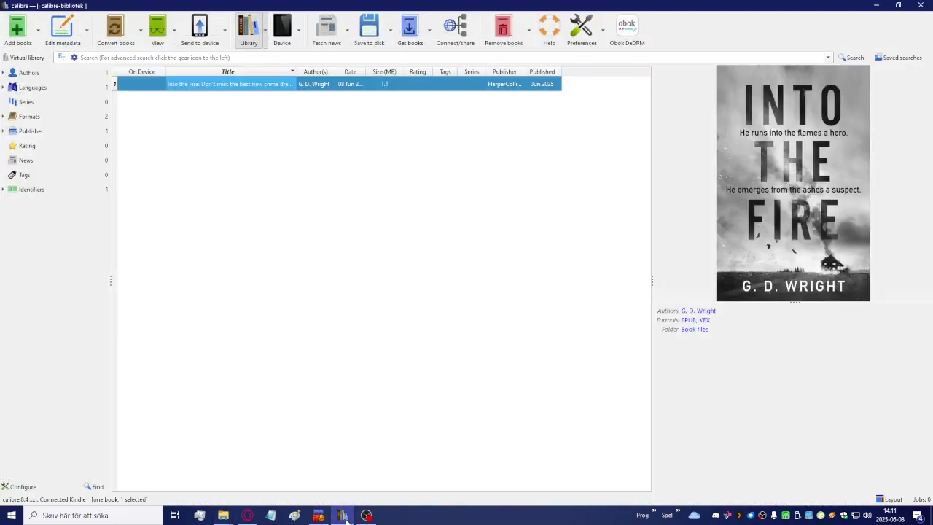
pyautogui.moveTo(223, 517)
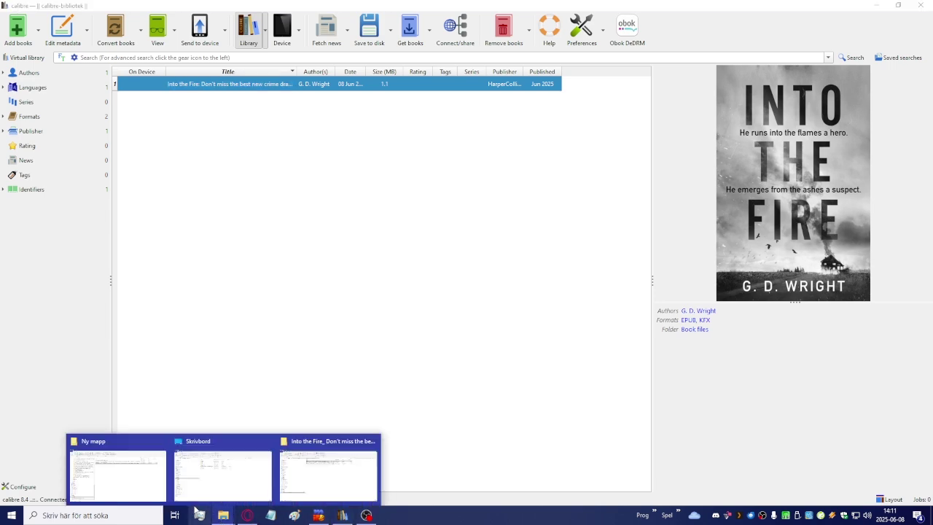
pyautogui.click(118, 474)
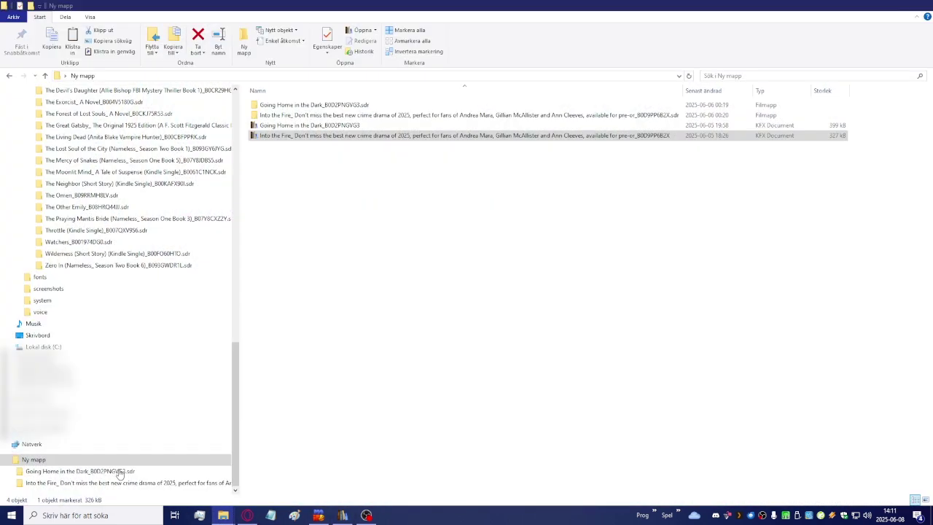
pyautogui.click(283, 127)
pyautogui.moveTo(289, 133); pyautogui.dragTo(380, 319)
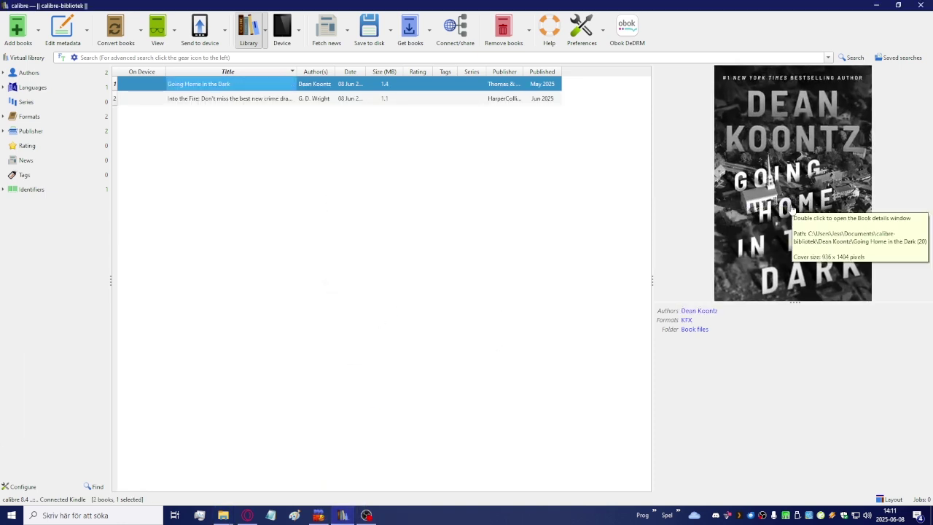
# Step: Convert Going Home in the Dark individually from KFX to EPUB
pyautogui.rightClick(187, 85)
pyautogui.moveTo(219, 149)
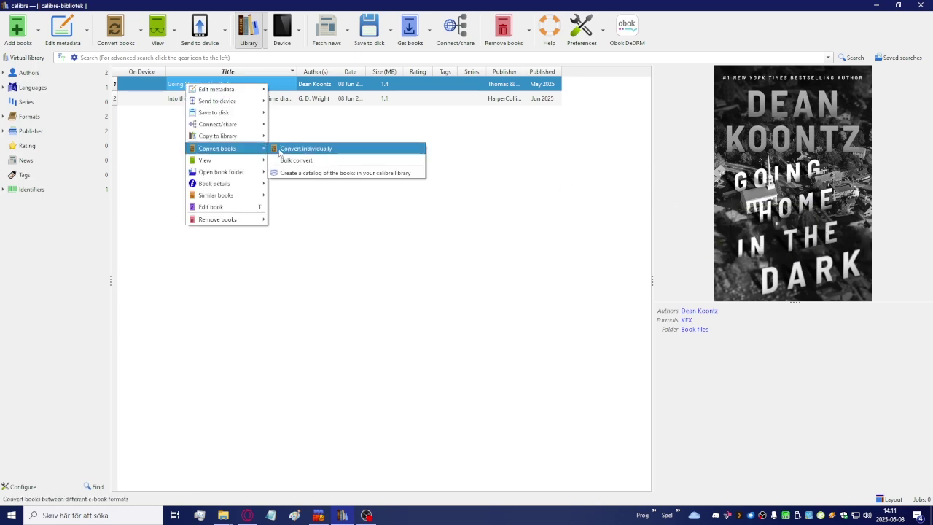
pyautogui.click(306, 149)
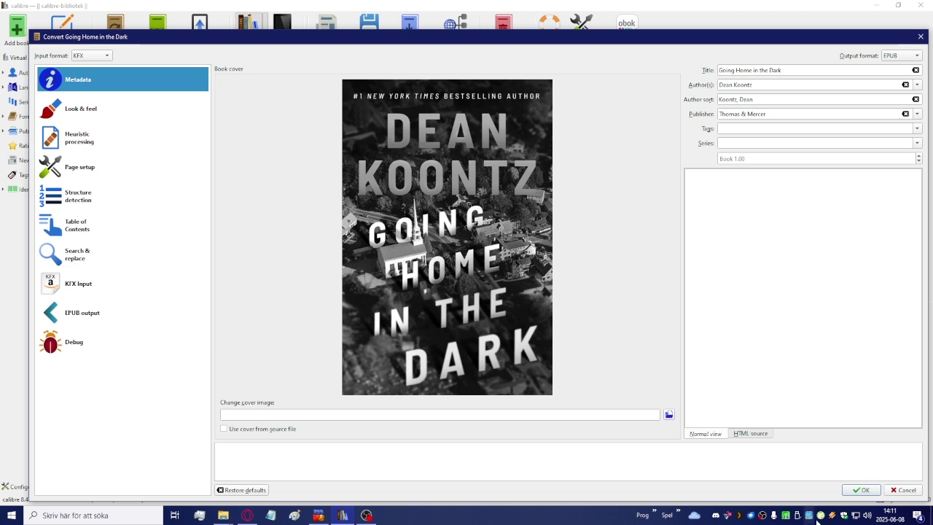
pyautogui.click(860, 491)
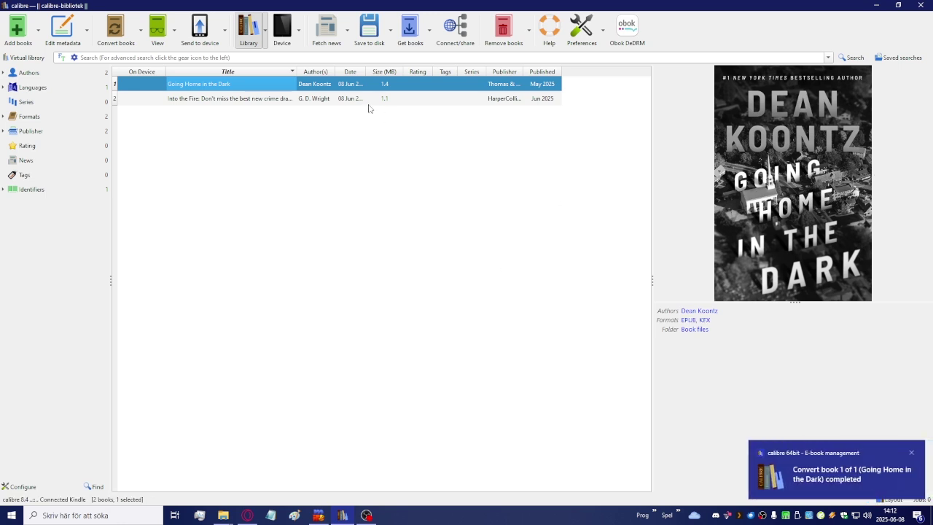
# Step: Save Going Home in the Dark to disk in the desktop folder Skrivbord, and close the File Explorer window that opens
pyautogui.rightClick(223, 85)
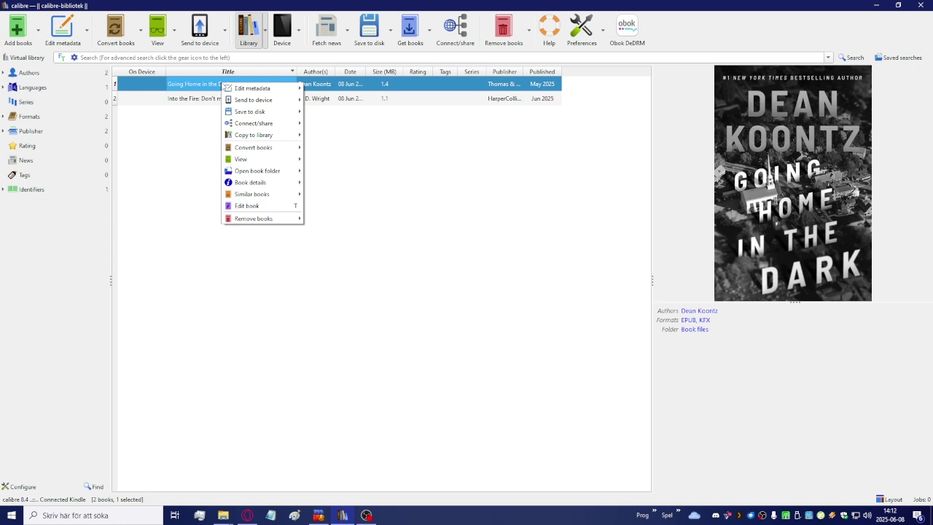
pyautogui.moveTo(249, 111)
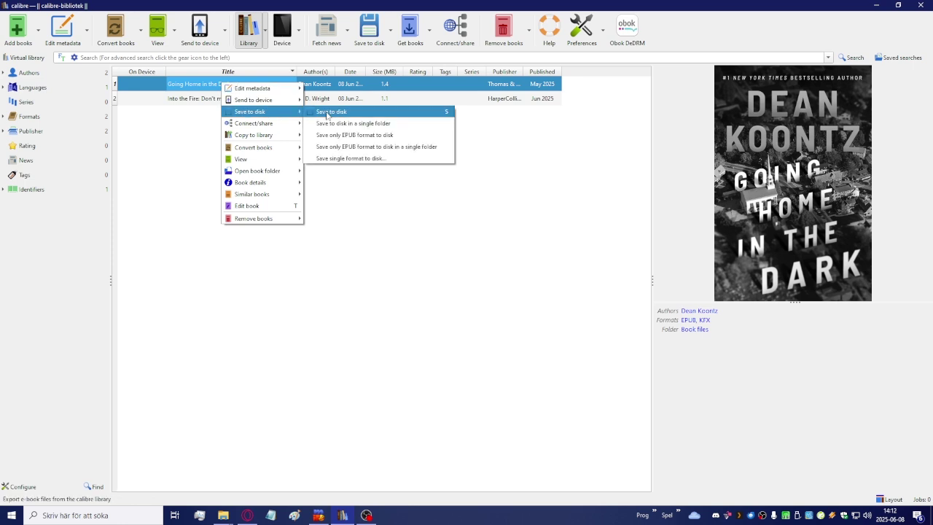
pyautogui.click(329, 110)
pyautogui.press('Return')
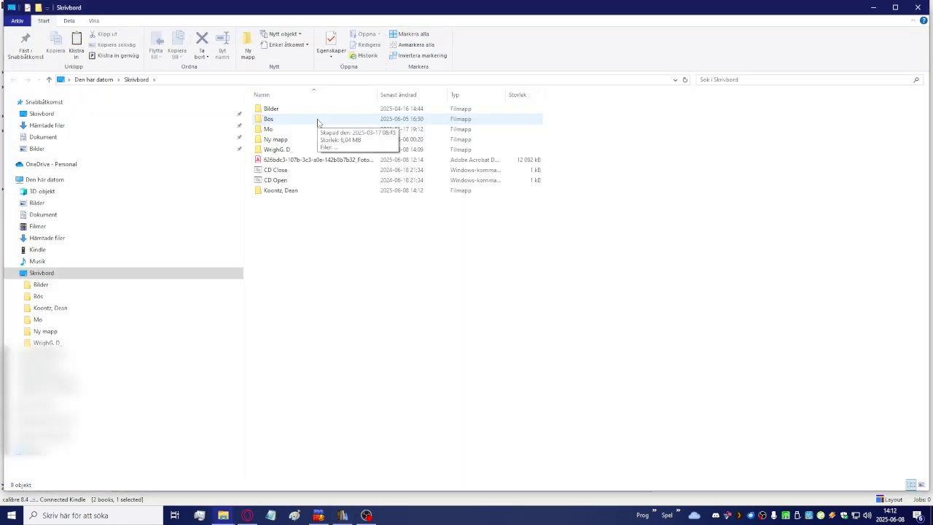
pyautogui.click(917, 11)
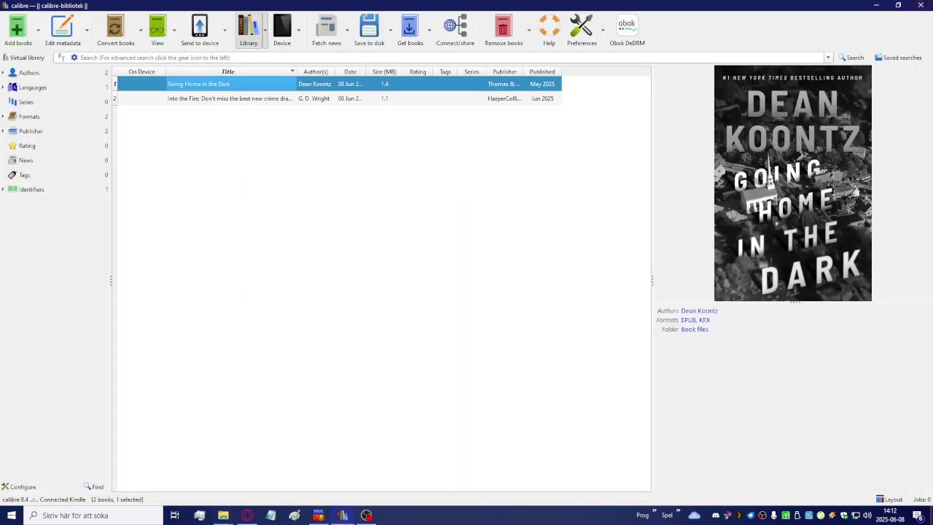
# Step: Open the Going Home in the Dark EPUB from the desktop's Koontz, Dean folder in Adobe Digital Editions
pyautogui.click(917, 12)
pyautogui.doubleClick(28, 171)
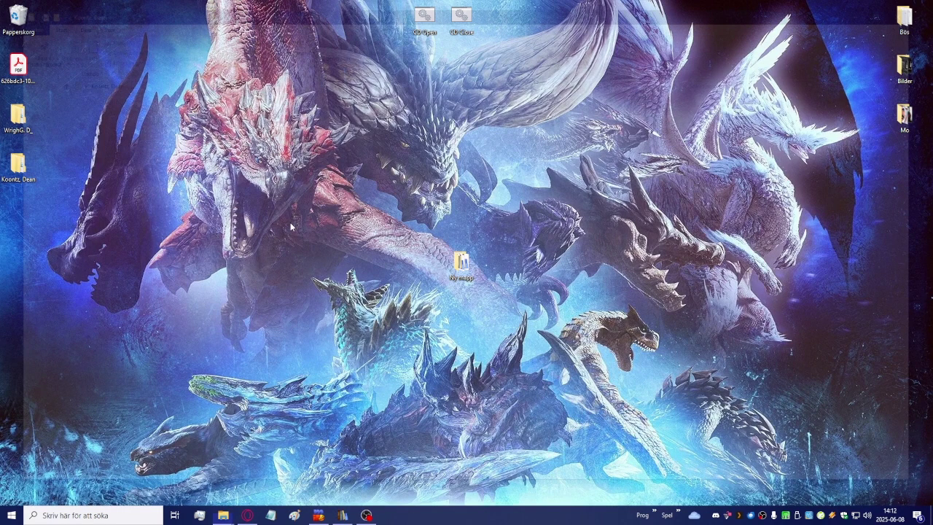
pyautogui.doubleClick(313, 110)
pyautogui.doubleClick(312, 110)
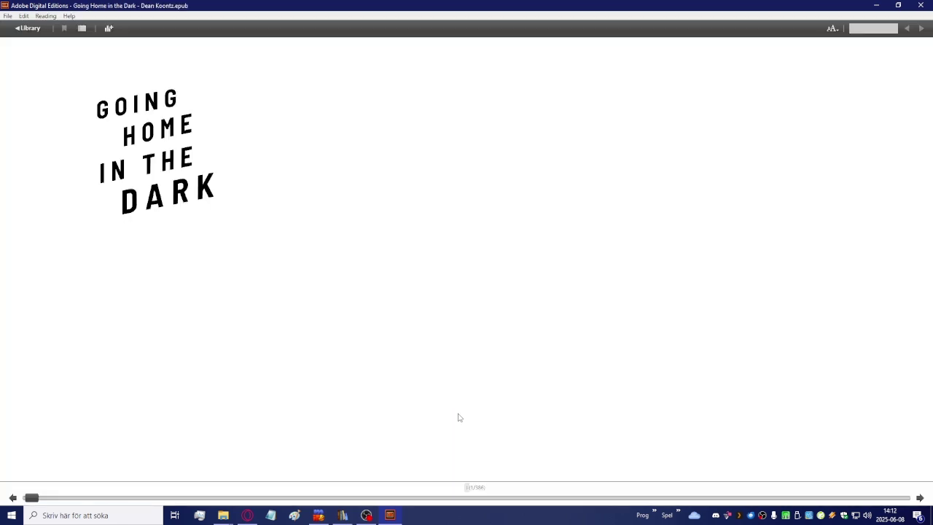
# Step: Skim the Going Home in the Dark EPUB from the title page to chapter 16, and close the reader
pyautogui.scroll(-5, 448, 371)
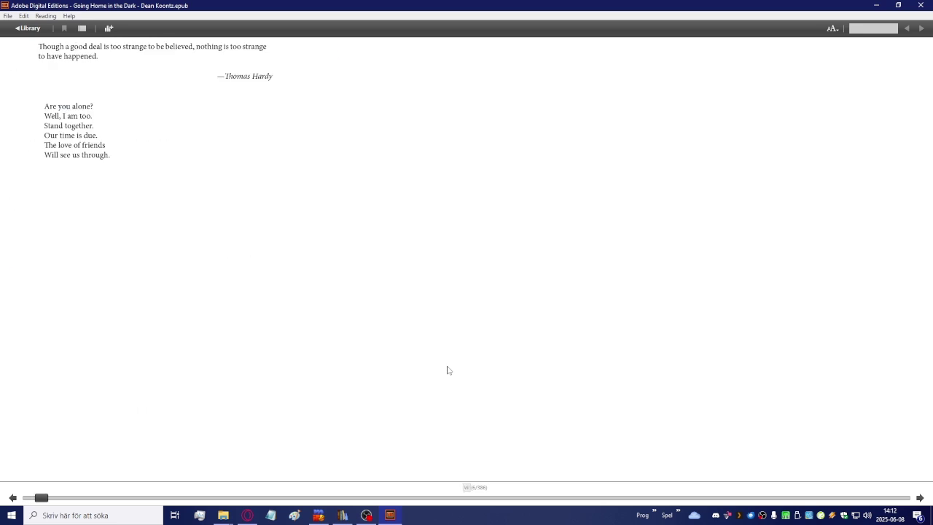
pyautogui.scroll(-10, 447, 370)
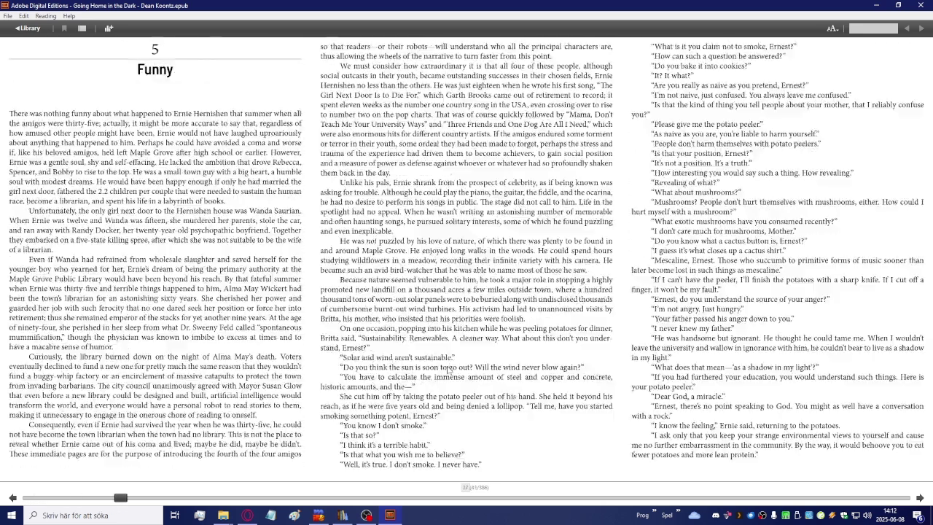
pyautogui.scroll(-8, 448, 370)
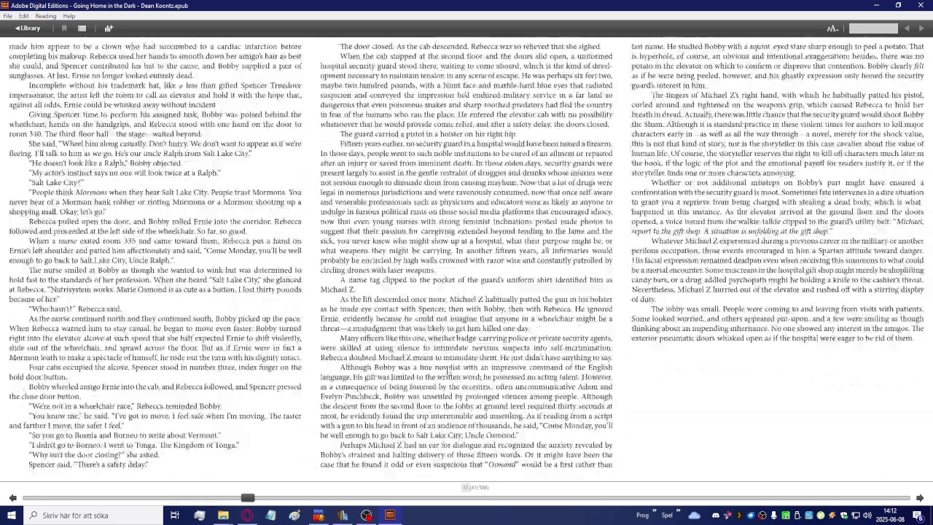
pyautogui.scroll(-6, 448, 370)
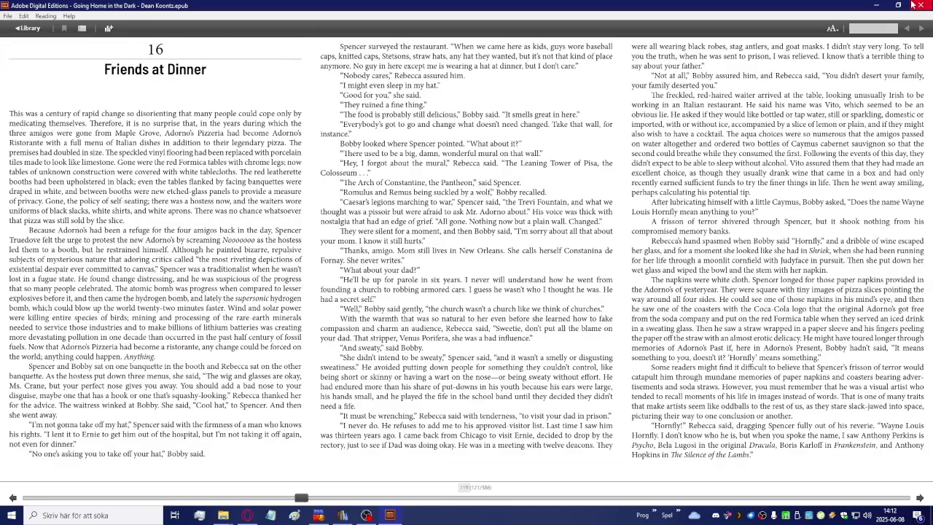
pyautogui.click(912, 5)
pyautogui.click(560, 289)
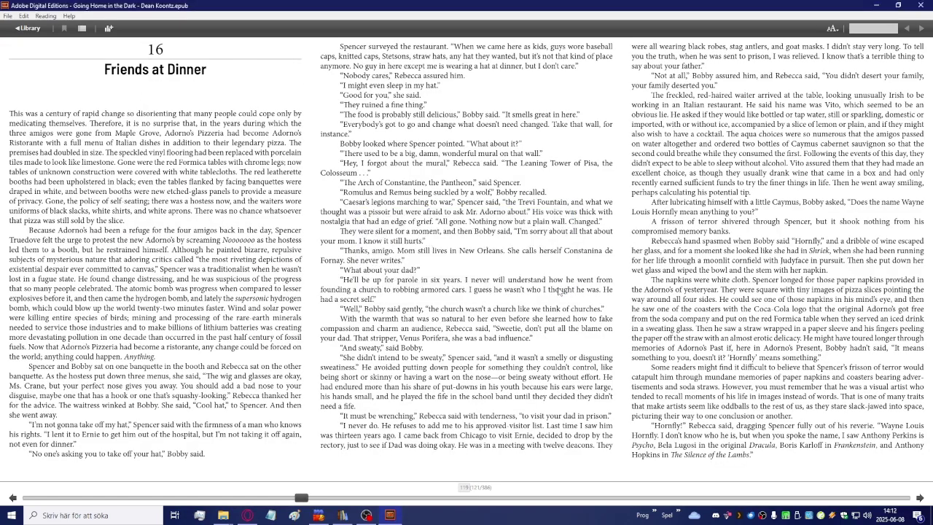